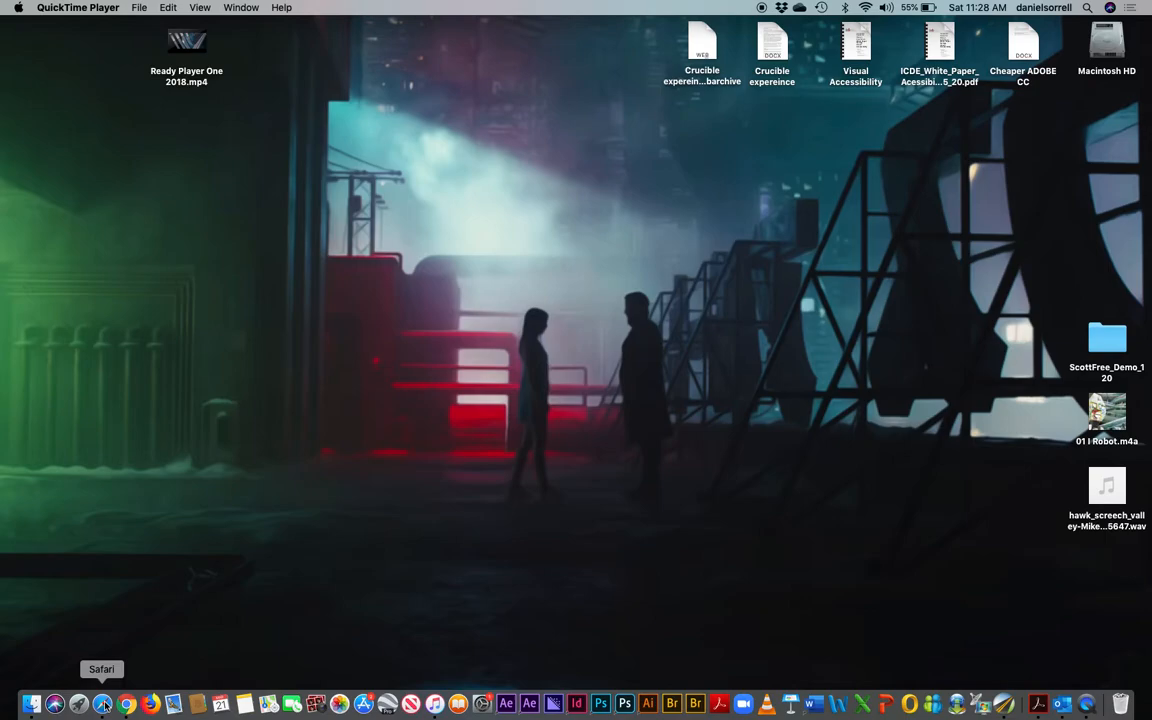
Switch to Safari, go to zoom.us and open the Download Zoom Client page.
{"action": "left_click", "coordinate": [103, 704]}
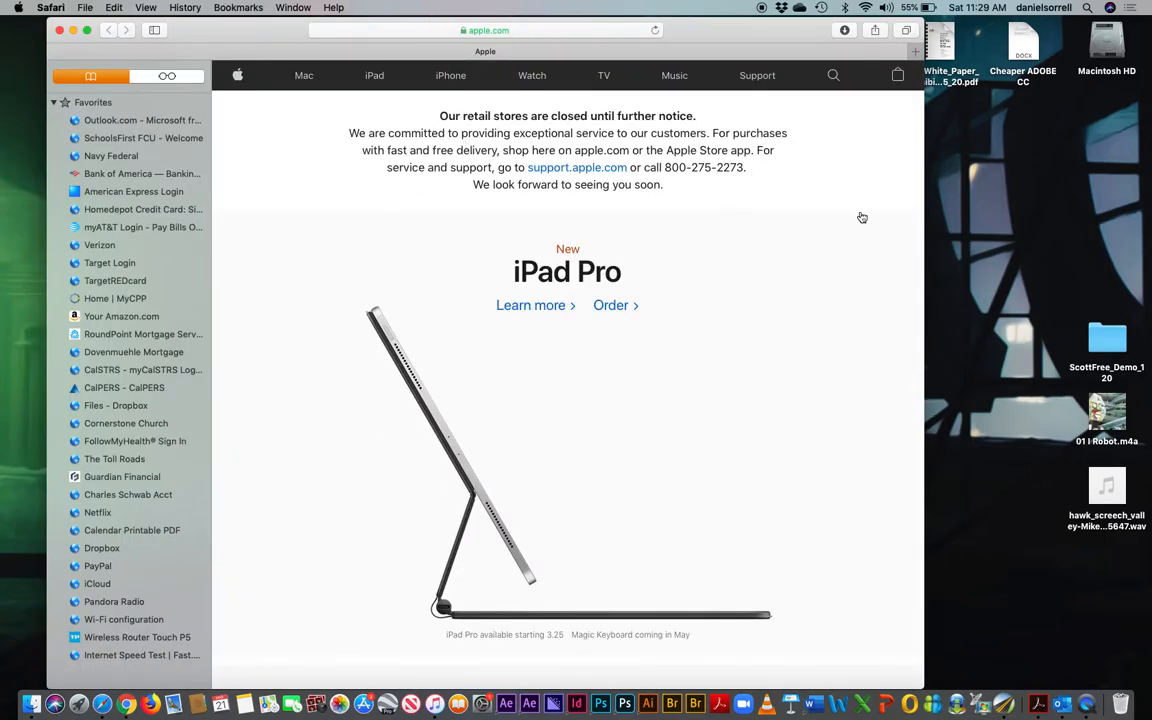
{"action": "left_click", "coordinate": [500, 33]}
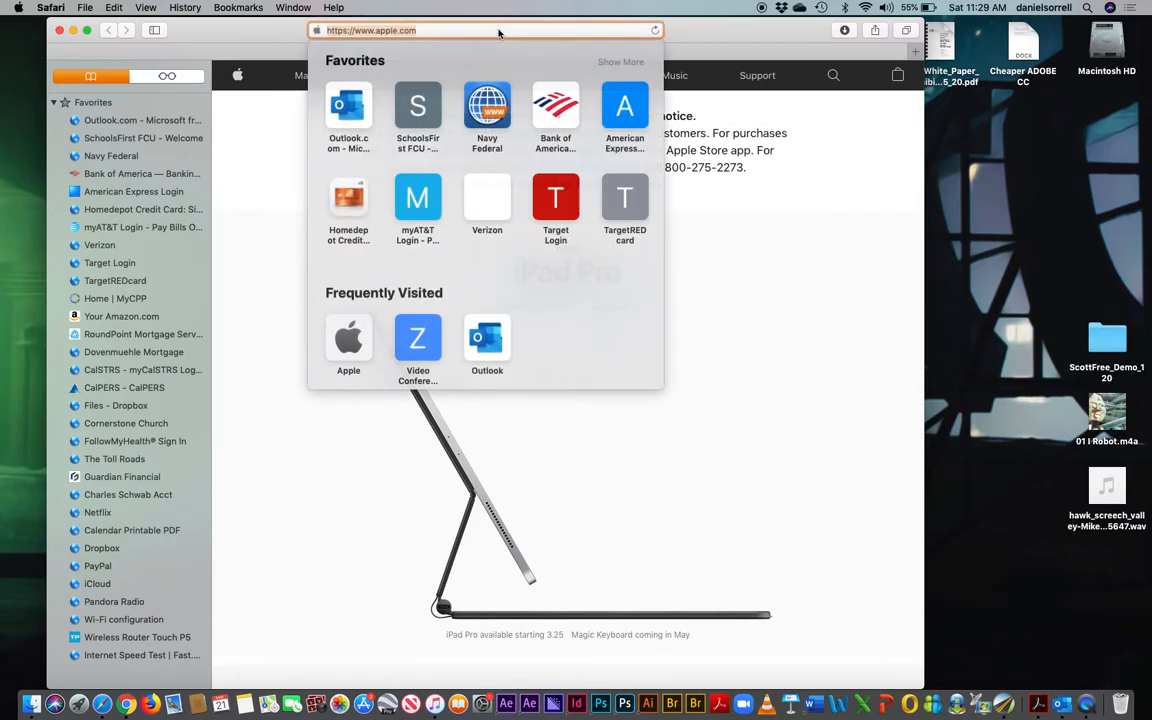
{"action": "type", "text": "zoom.us"}
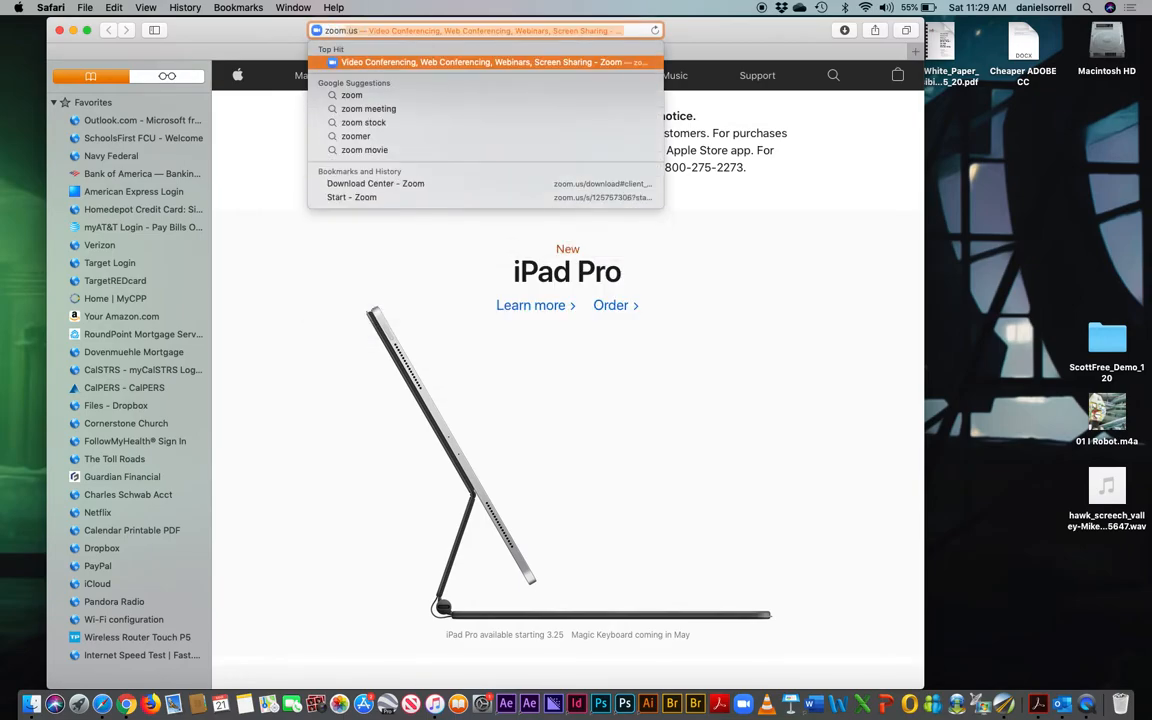
{"action": "key", "text": "Return"}
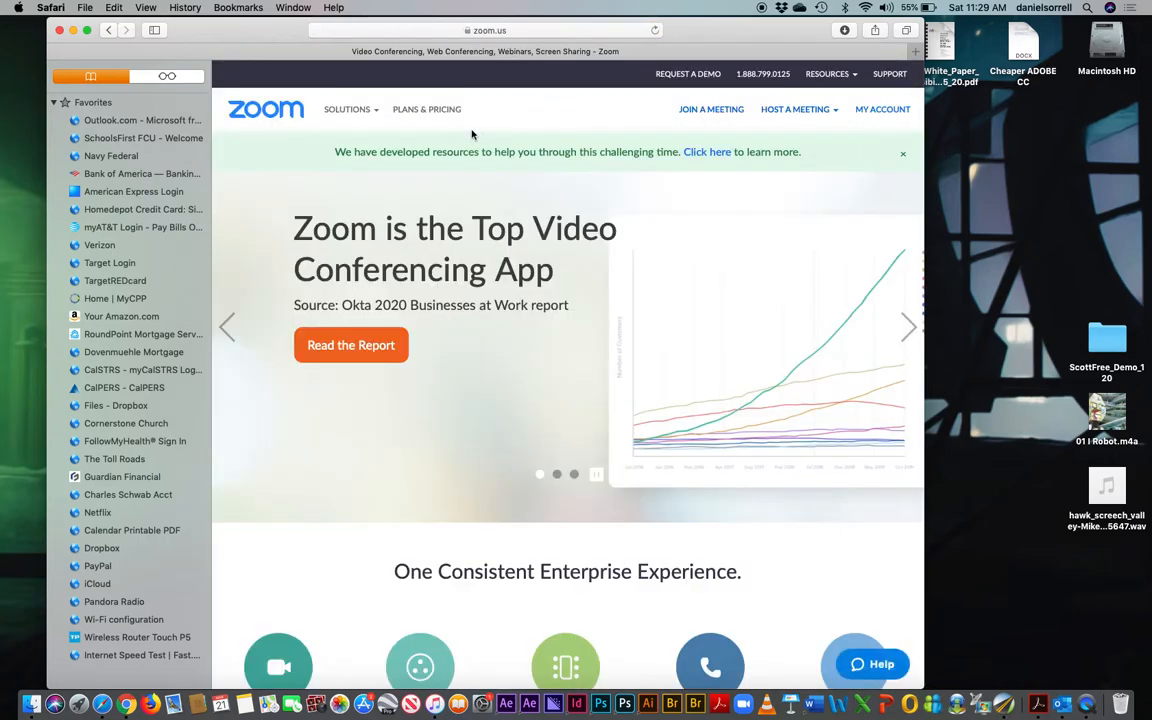
{"action": "mouse_move", "coordinate": [823, 80]}
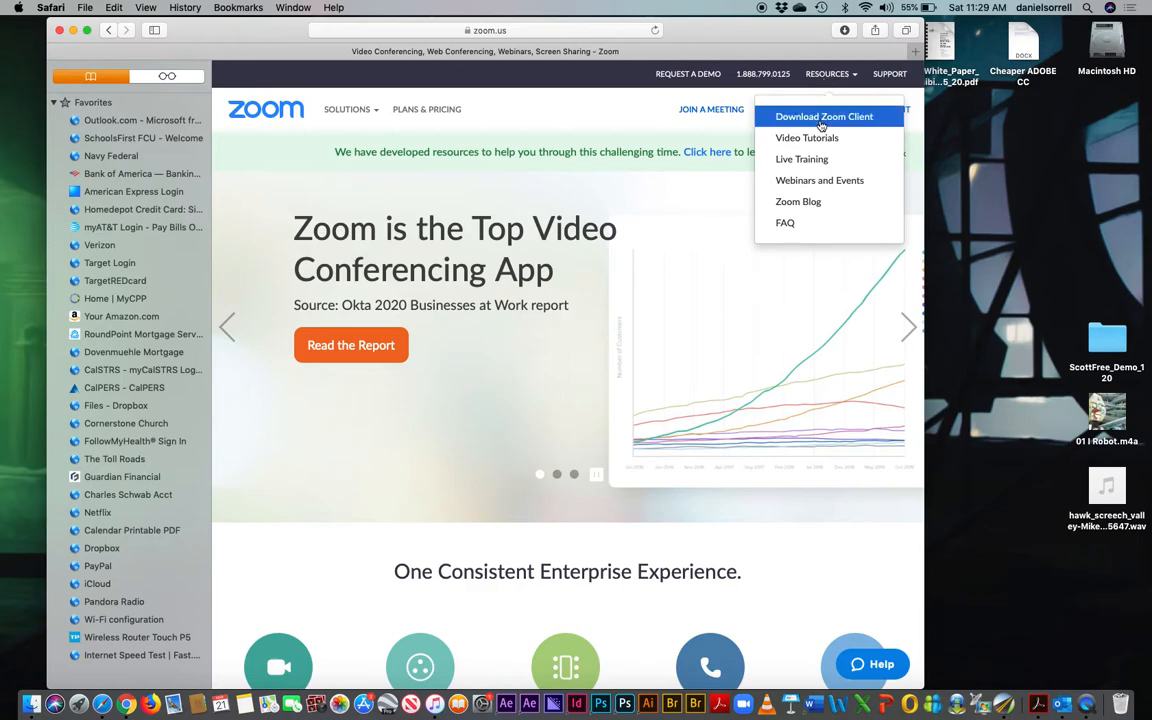
{"action": "left_click", "coordinate": [815, 116]}
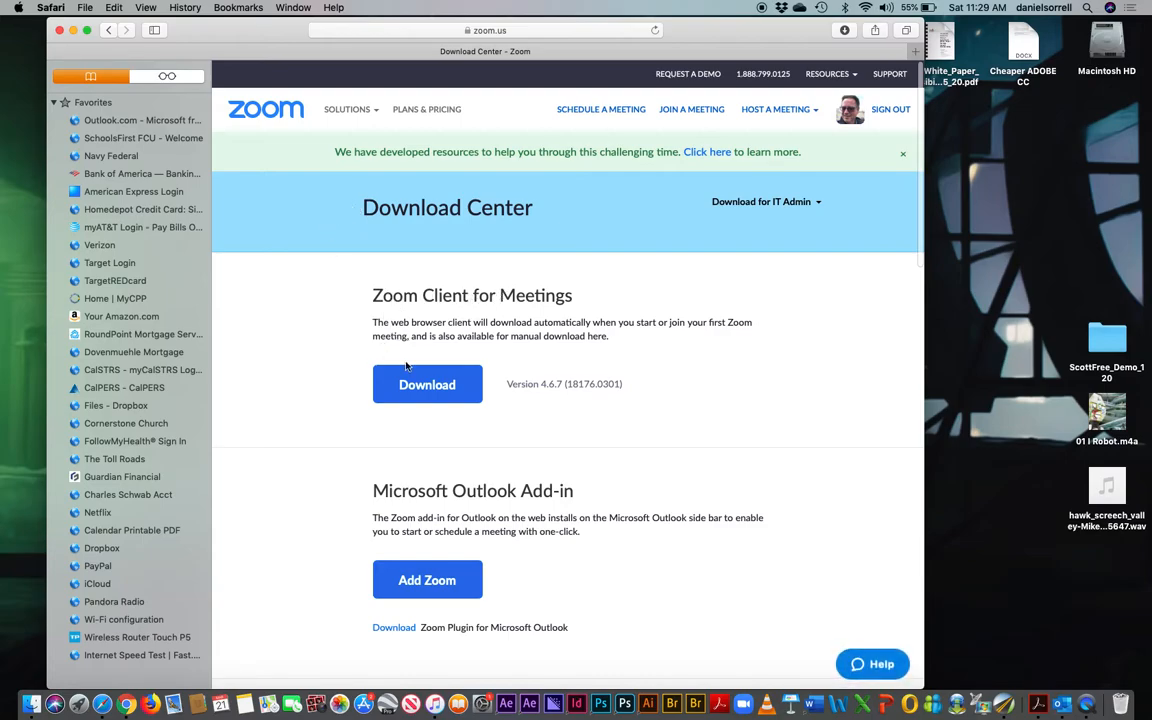
Download the Zoom Client for Meetings, place Zoom.pkg on the desktop and clear the downloads list.
{"action": "left_click", "coordinate": [440, 383]}
{"action": "left_click", "coordinate": [844, 31]}
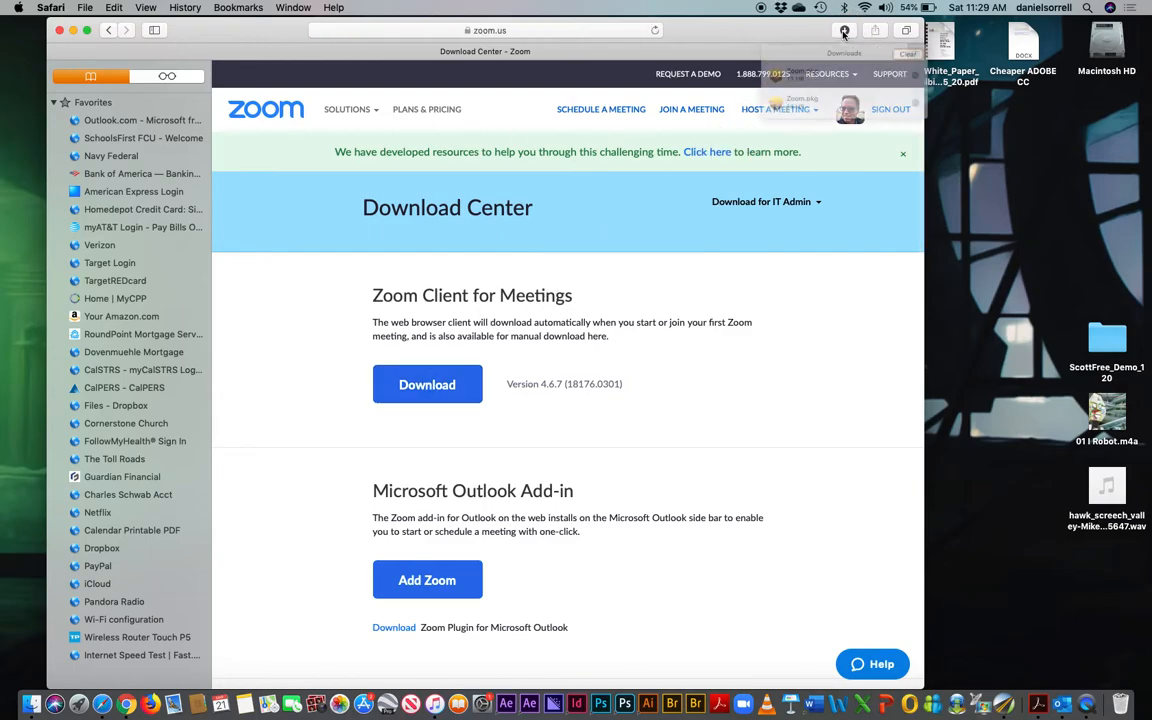
{"action": "left_click_drag", "start_coordinate": [785, 122], "coordinate": [1070, 540]}
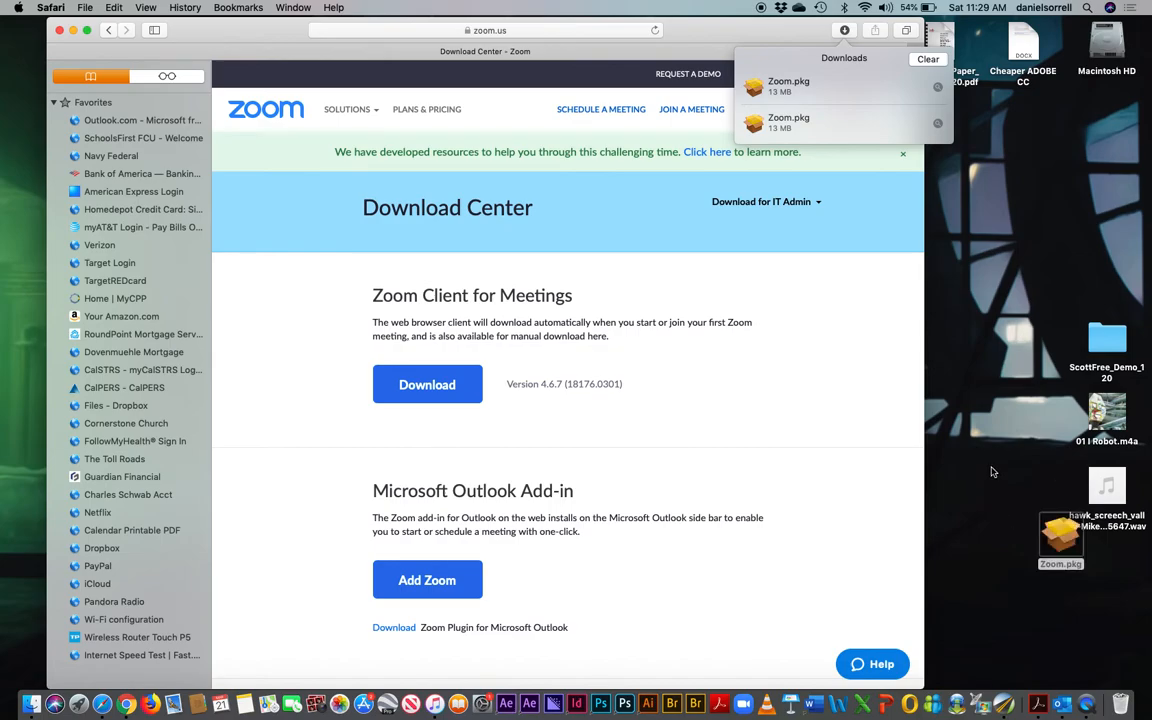
{"action": "left_click", "coordinate": [928, 59]}
Install Zoom from the Zoom.pkg on the desktop and close the browser window.
{"action": "double_click", "coordinate": [1062, 532]}
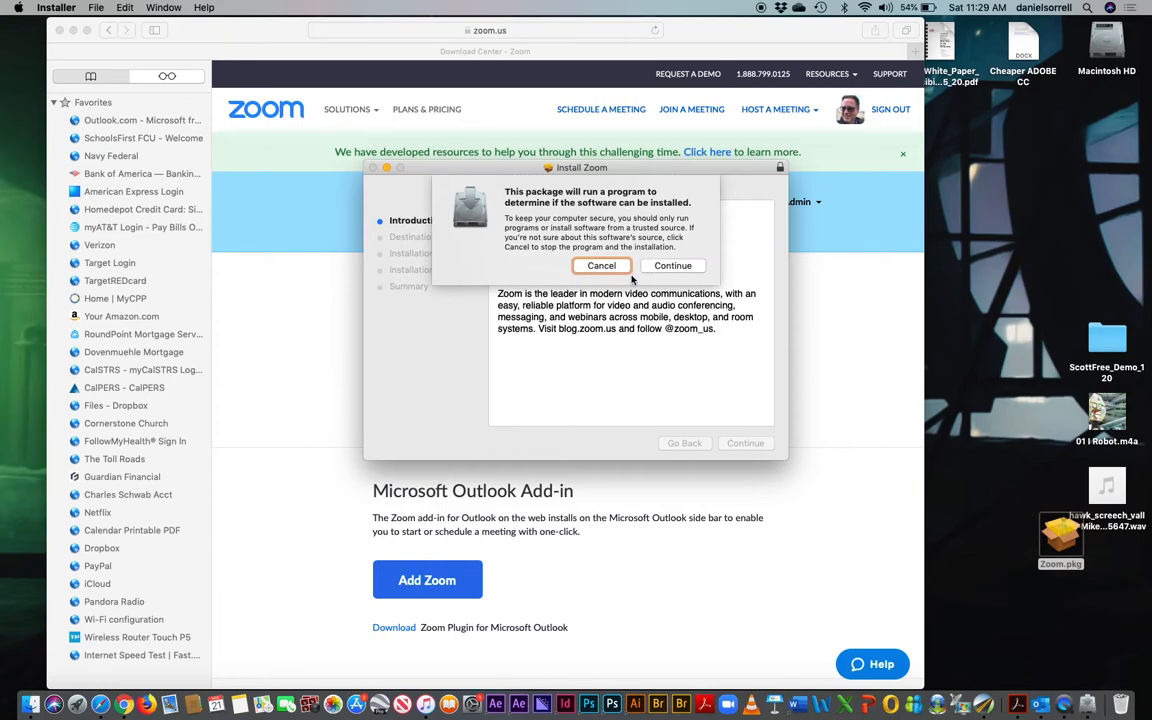
{"action": "left_click", "coordinate": [664, 265]}
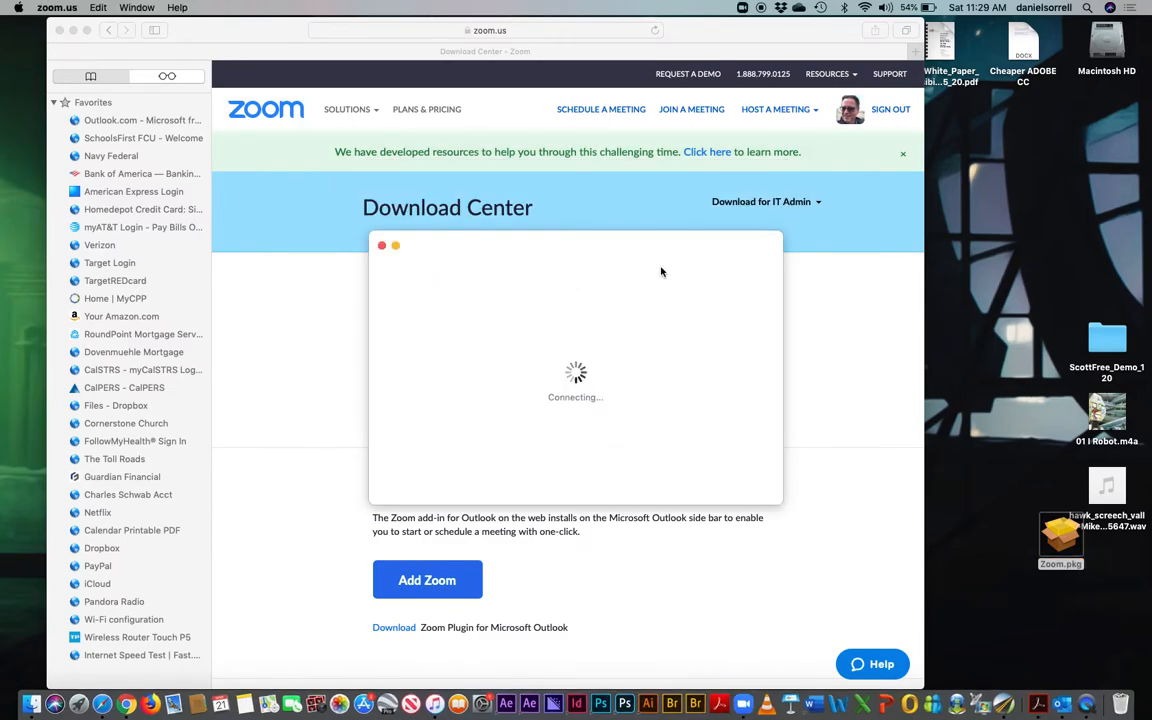
{"action": "left_click", "coordinate": [58, 31]}
{"action": "left_click_drag", "start_coordinate": [429, 170], "coordinate": [421, 117]}
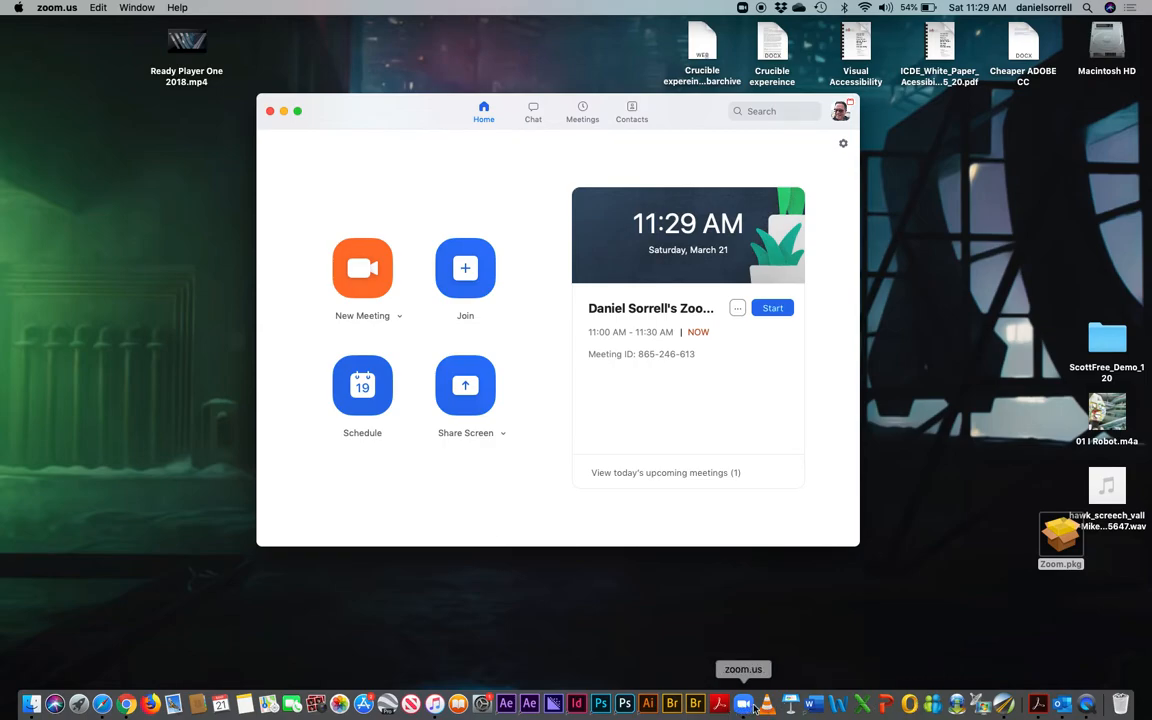
Look for the zoom.us application in the Applications folder of Macintosh HD, then close the folder.
{"action": "left_click", "coordinate": [1107, 53]}
{"action": "double_click", "coordinate": [1107, 53]}
{"action": "double_click", "coordinate": [527, 195]}
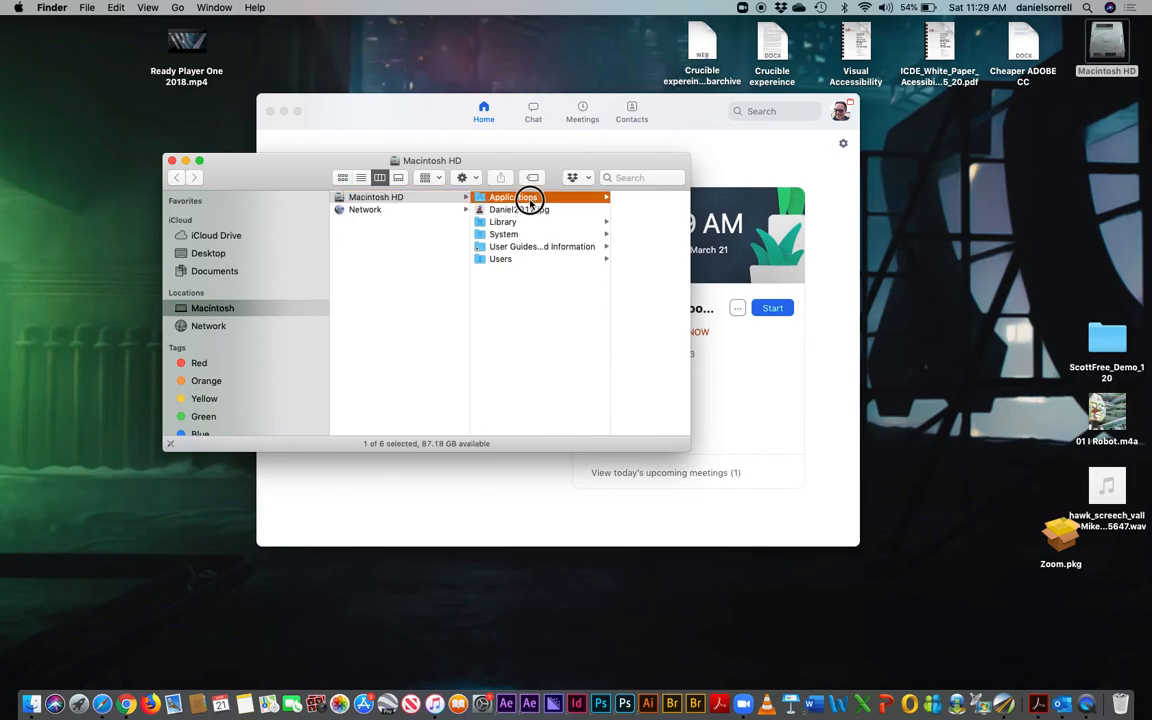
{"action": "scroll", "coordinate": [386, 328], "scroll_direction": "down", "scroll_amount": 15}
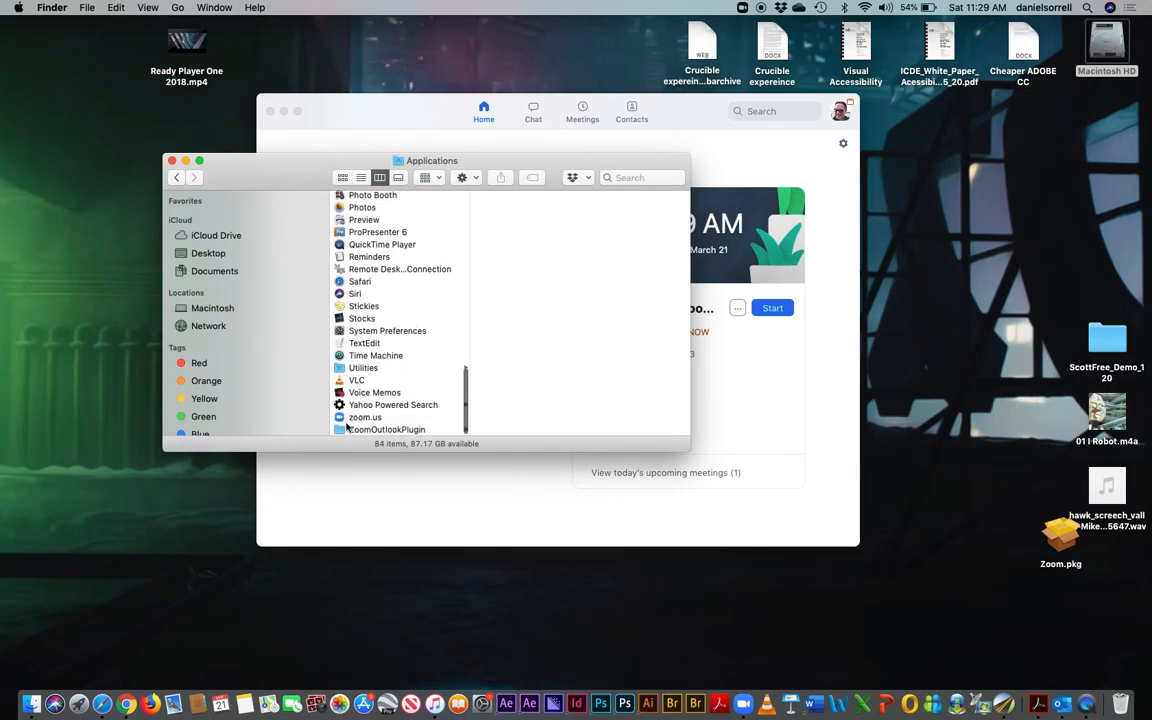
{"action": "left_click", "coordinate": [172, 162]}
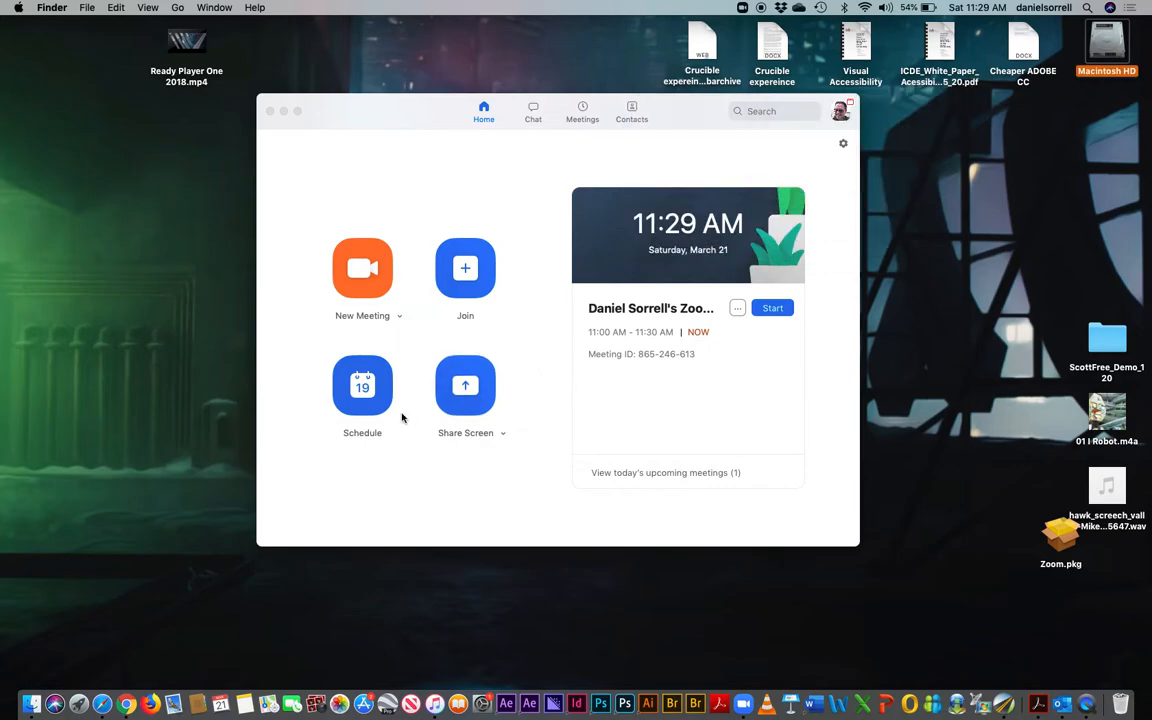
Start scheduling a new Zoom meeting with the topic MinistryOne.
{"action": "left_click", "coordinate": [367, 395]}
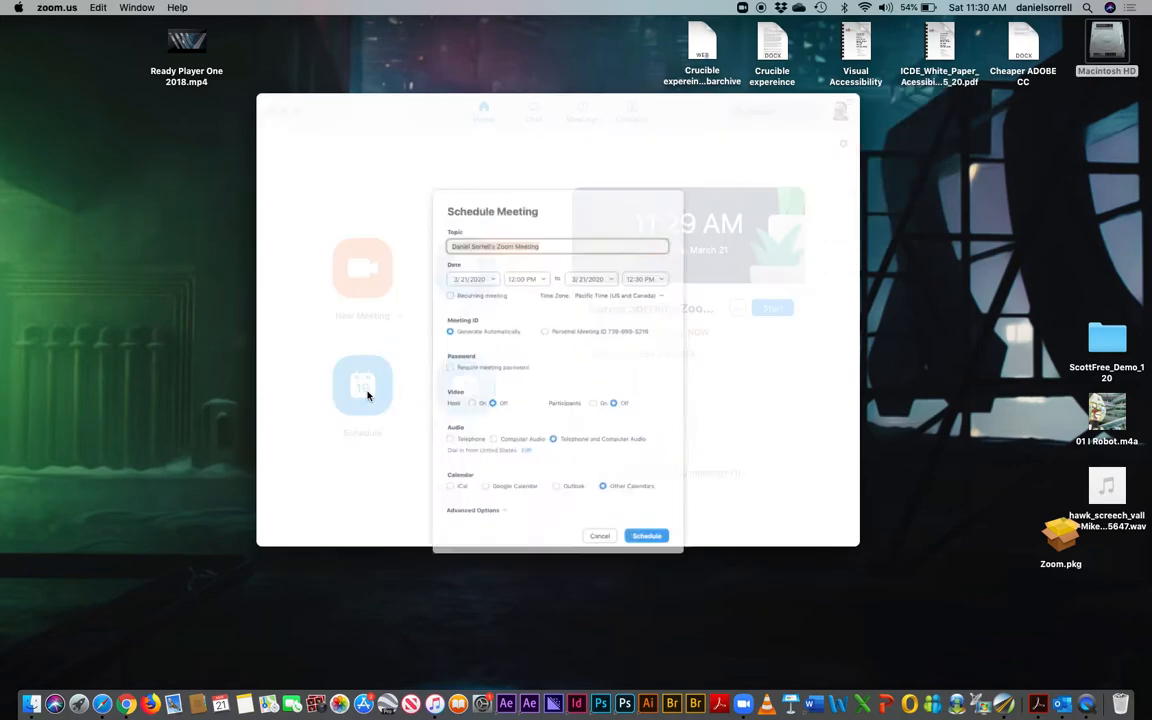
{"action": "left_click", "coordinate": [524, 180]}
{"action": "left_click_drag", "start_coordinate": [526, 180], "coordinate": [380, 178]}
{"action": "type", "text": "MinistryOne"}
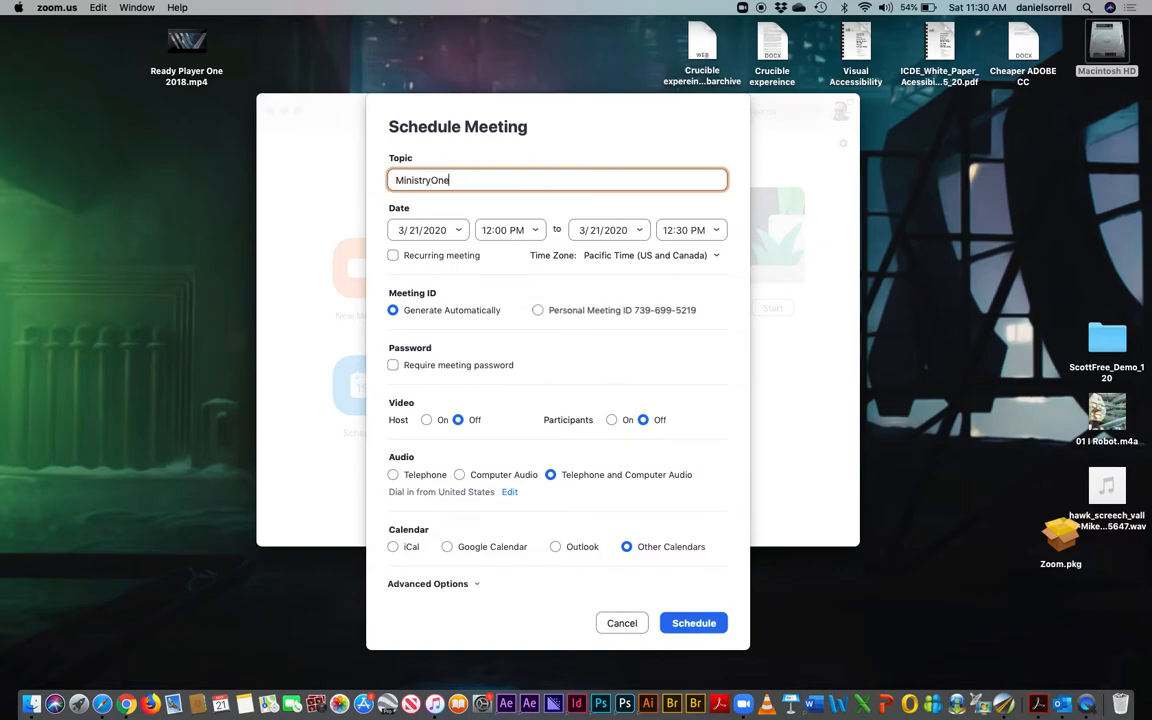
Make the meeting recurring and have its meeting ID generated automatically.
{"action": "left_click", "coordinate": [392, 256]}
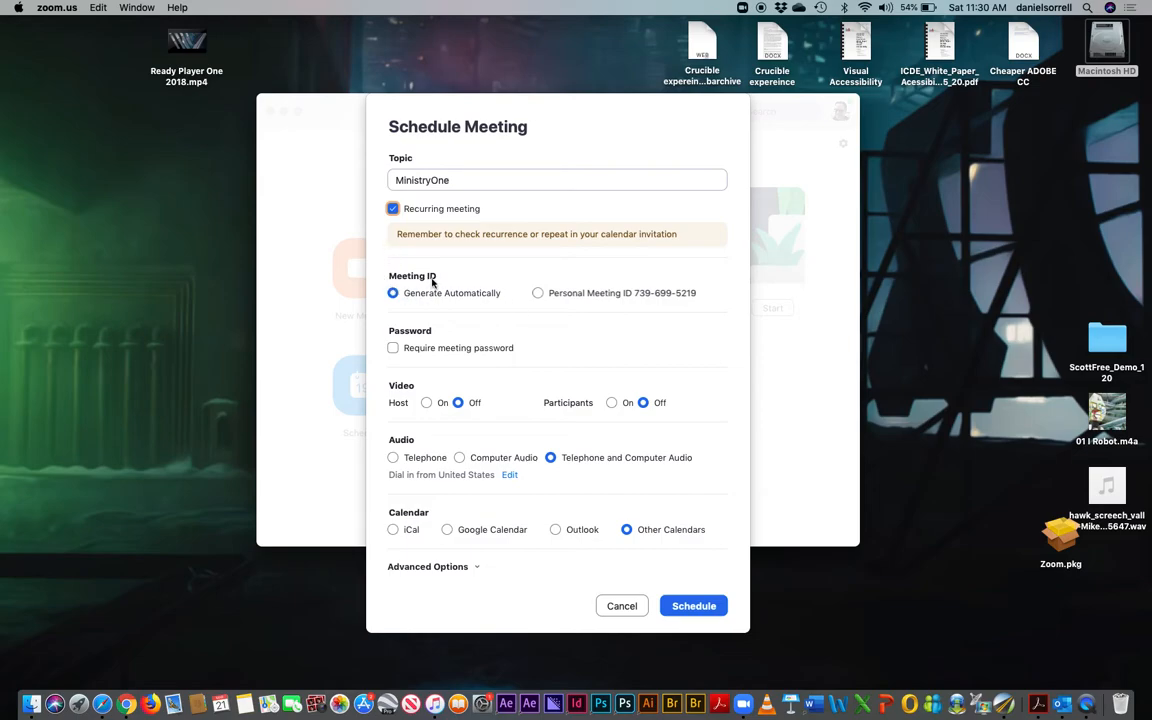
{"action": "left_click", "coordinate": [538, 294]}
{"action": "left_click", "coordinate": [393, 293]}
Turn video on for host and participants, expand the advanced options and schedule the meeting.
{"action": "left_click", "coordinate": [426, 403]}
{"action": "left_click", "coordinate": [612, 403]}
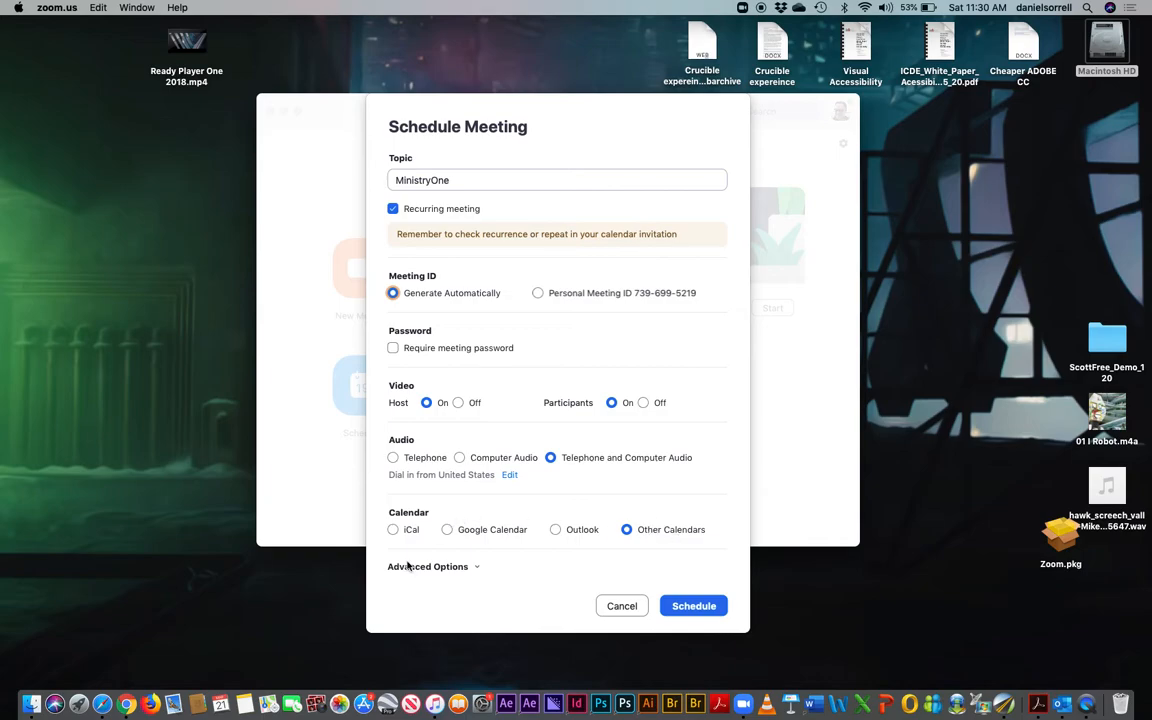
{"action": "left_click", "coordinate": [476, 569]}
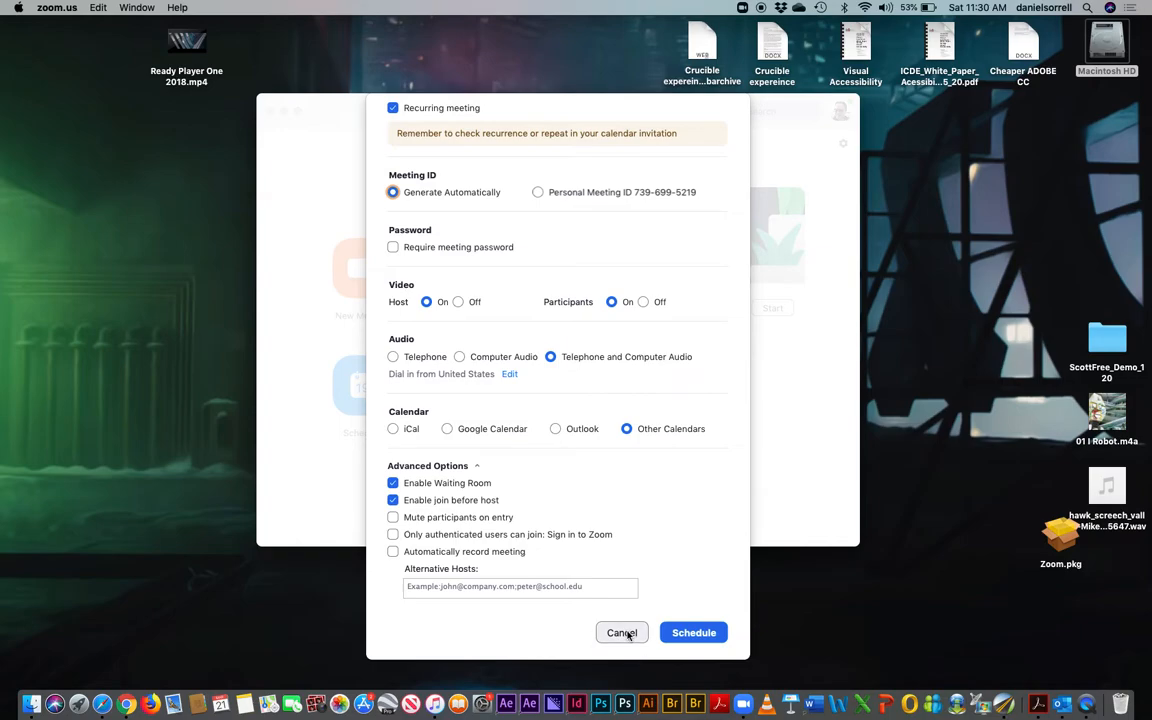
{"action": "left_click", "coordinate": [694, 634]}
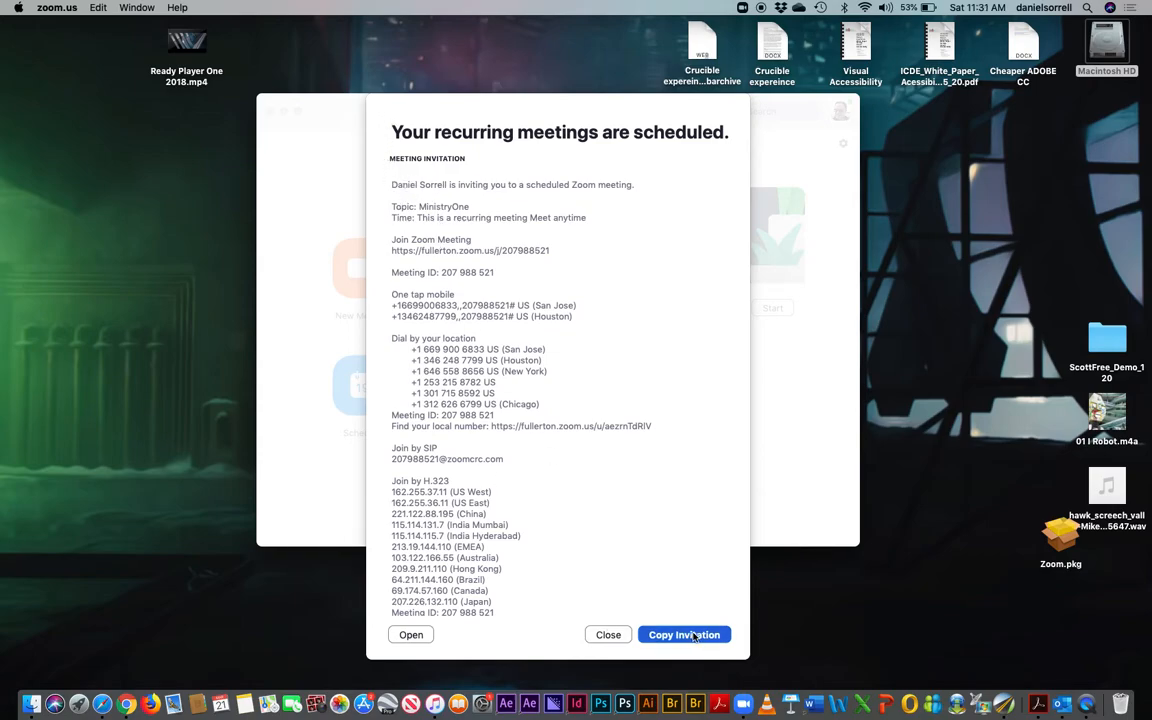
Copy the full meeting invitation text and close the invitation.
{"action": "left_click_drag", "start_coordinate": [390, 184], "coordinate": [587, 607]}
{"action": "key", "text": "super+c"}
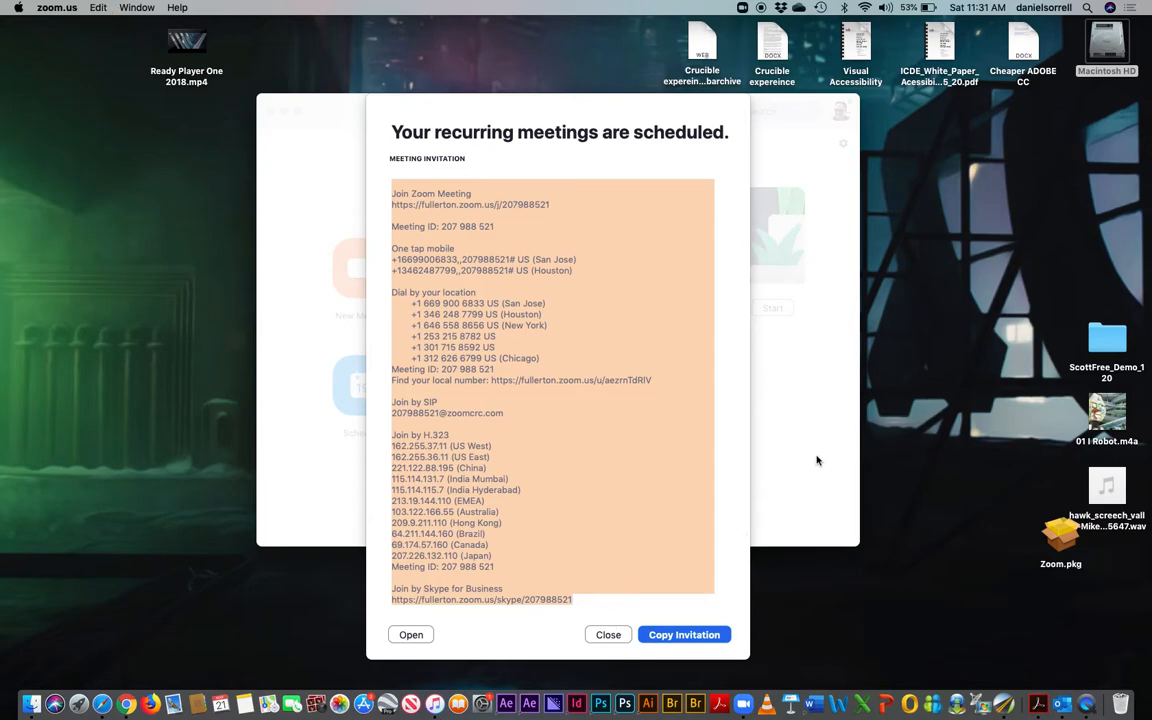
{"action": "left_click", "coordinate": [607, 633]}
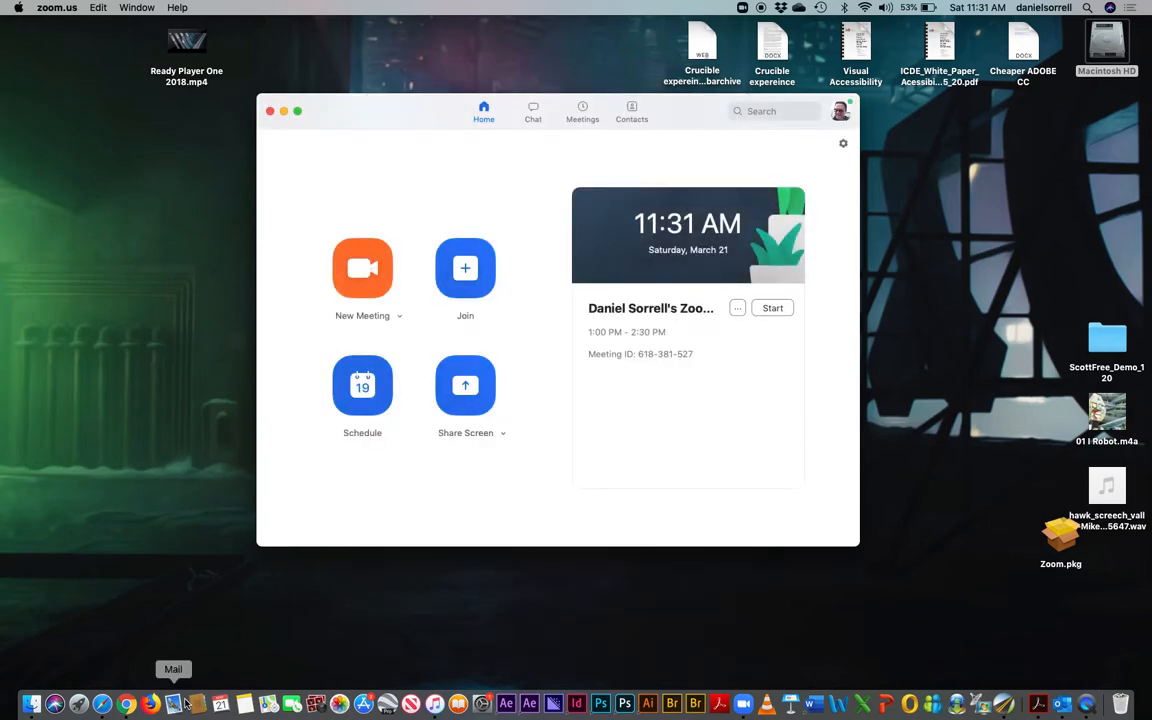
Switch to Safari, open the Outlook.com inbox from the favorites and widen the browser window.
{"action": "left_click", "coordinate": [102, 703]}
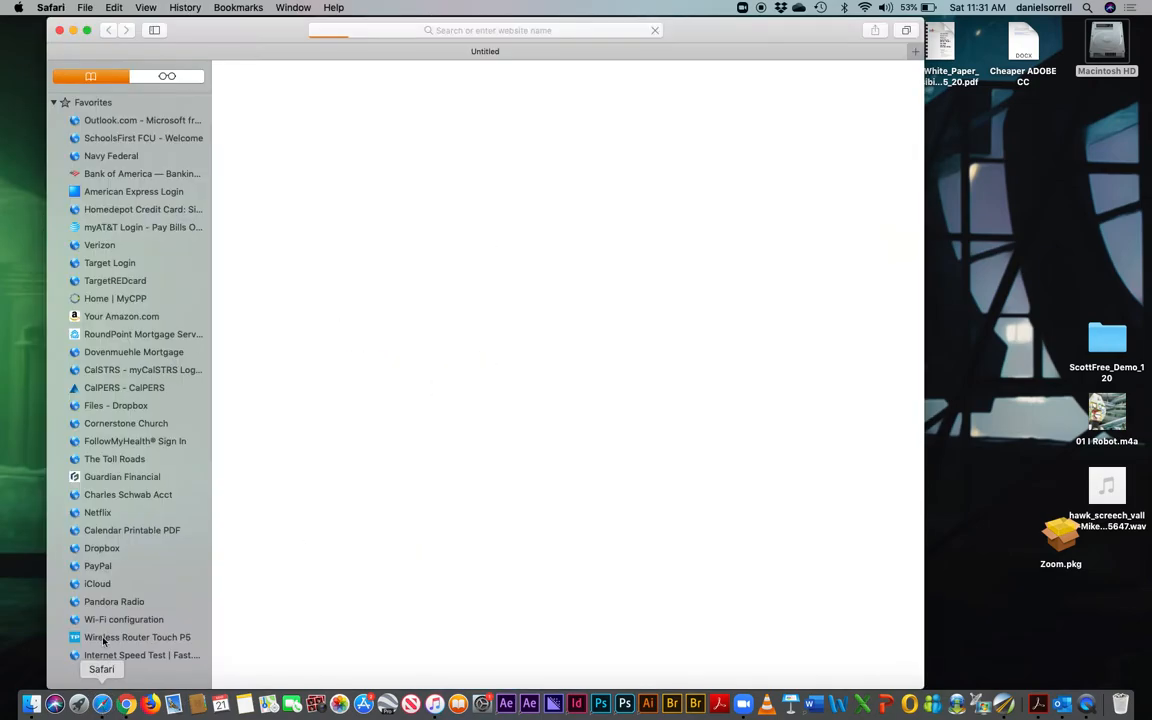
{"action": "left_click", "coordinate": [108, 120]}
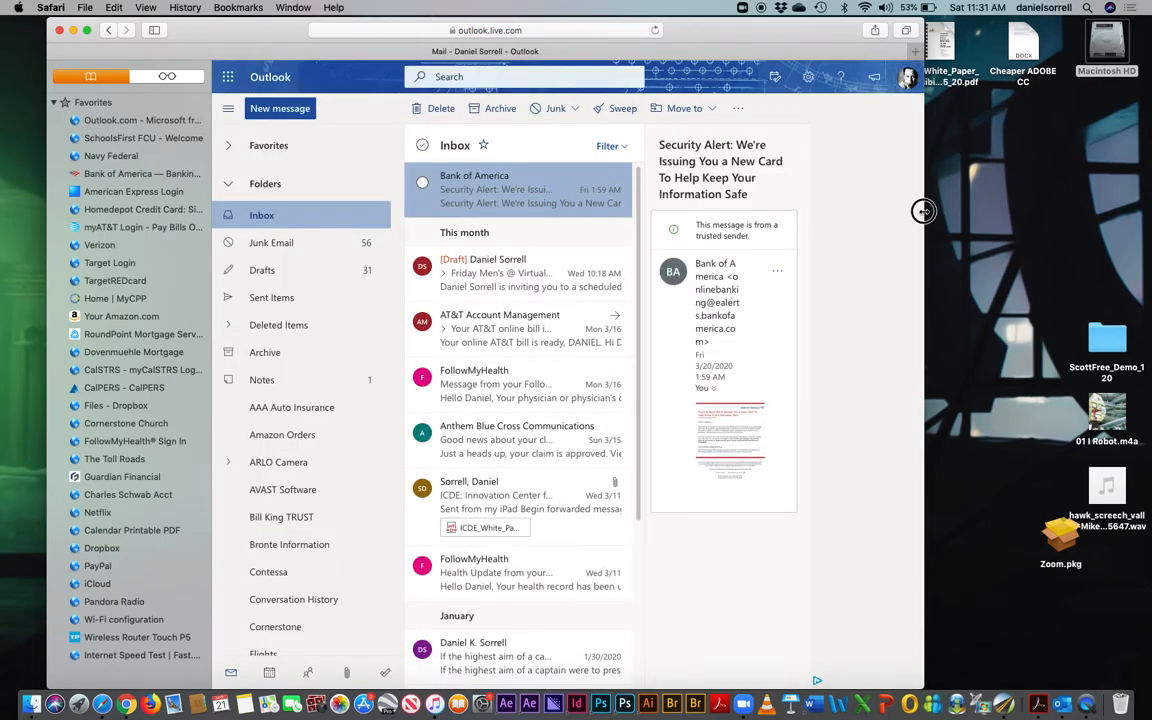
{"action": "left_click_drag", "start_coordinate": [922, 211], "coordinate": [1118, 215]}
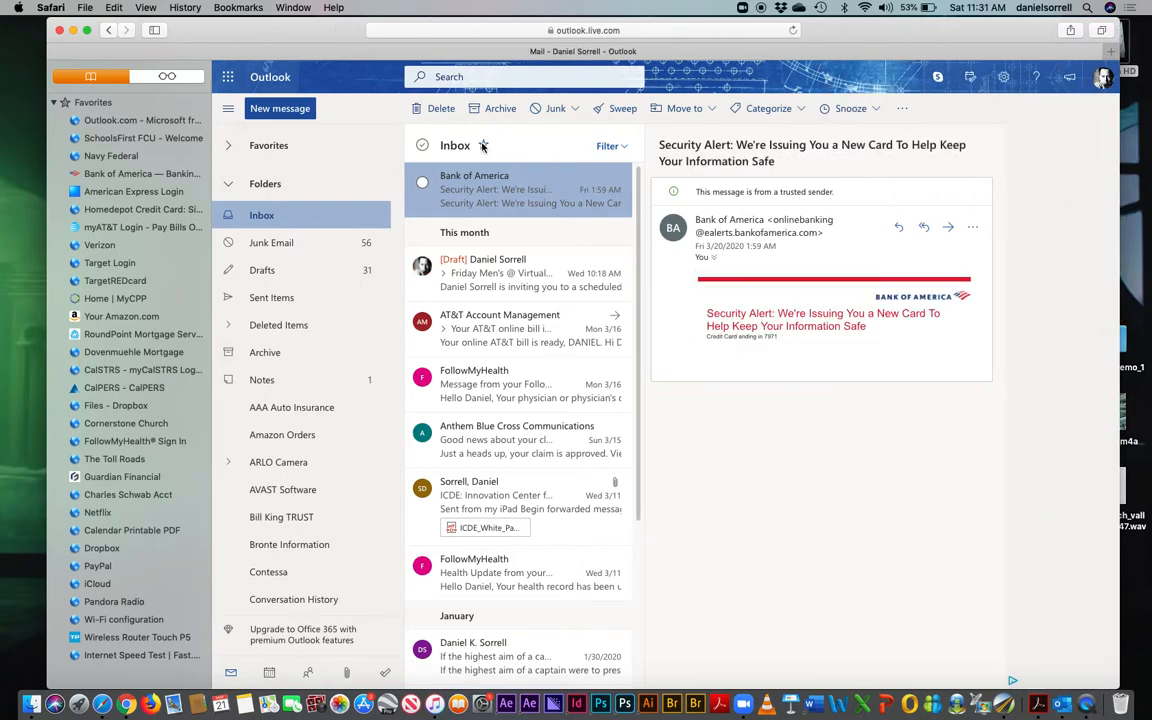
Create a new email containing the copied meeting invitation, with the subject "MinistryOne Weekly".
{"action": "left_click", "coordinate": [270, 109]}
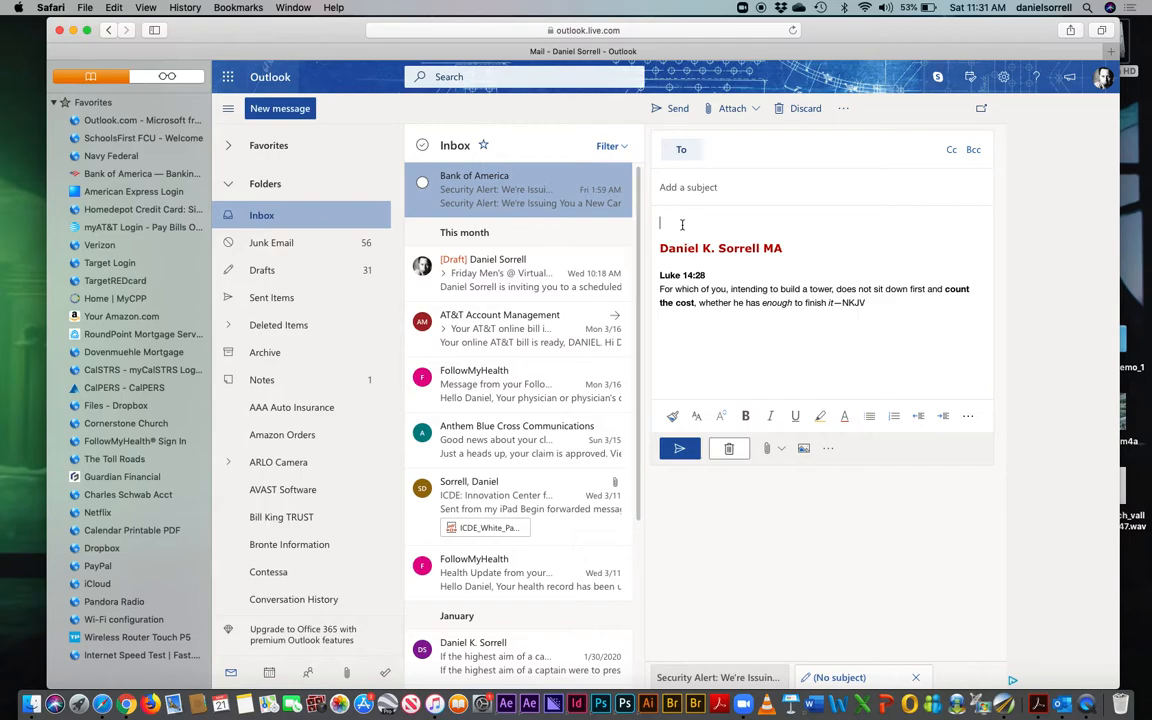
{"action": "key", "text": "super+v"}
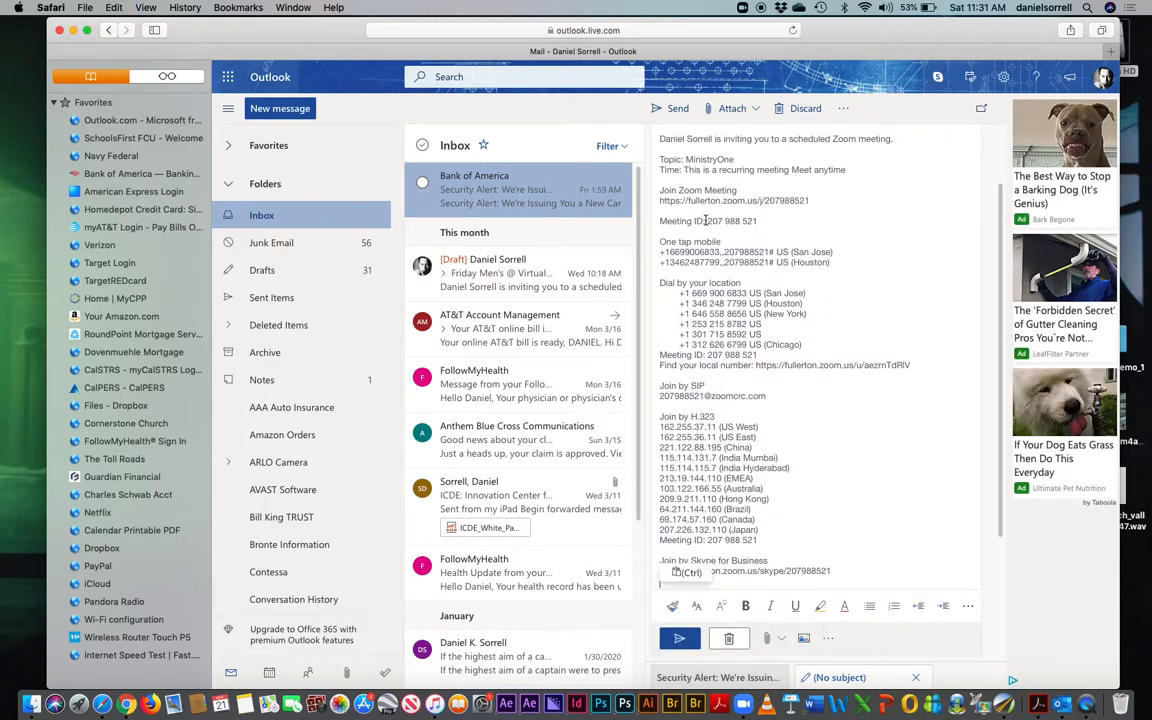
{"action": "scroll", "coordinate": [706, 219], "scroll_direction": "up", "scroll_amount": 3}
{"action": "left_click", "coordinate": [691, 188]}
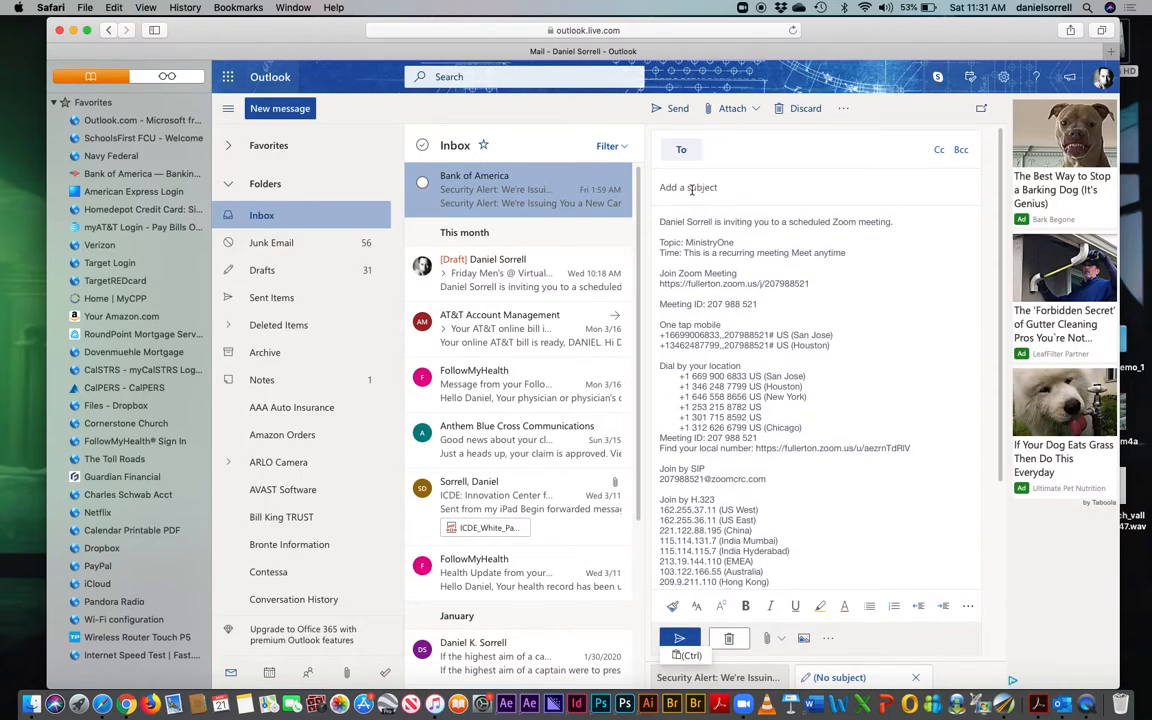
{"action": "type", "text": "MinistryO"}
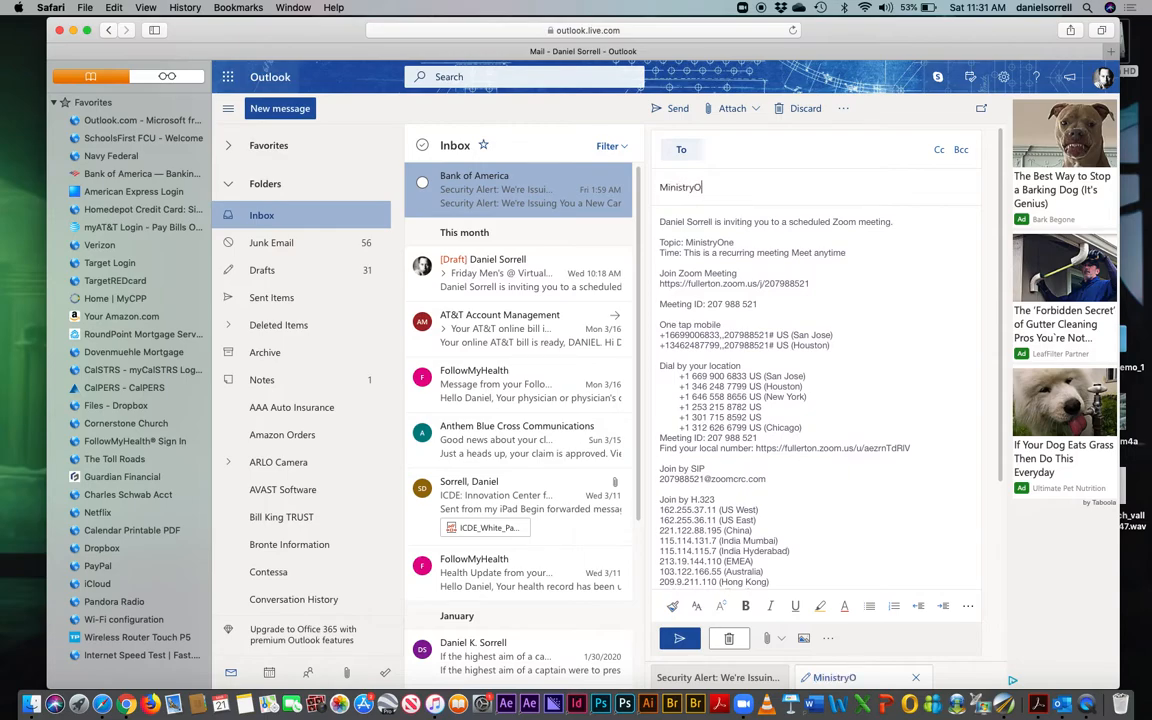
{"action": "type", "text": "ne Weekly"}
Make the meeting ID number below the join link bold with font size 16.
{"action": "left_click_drag", "start_coordinate": [707, 303], "coordinate": [760, 303]}
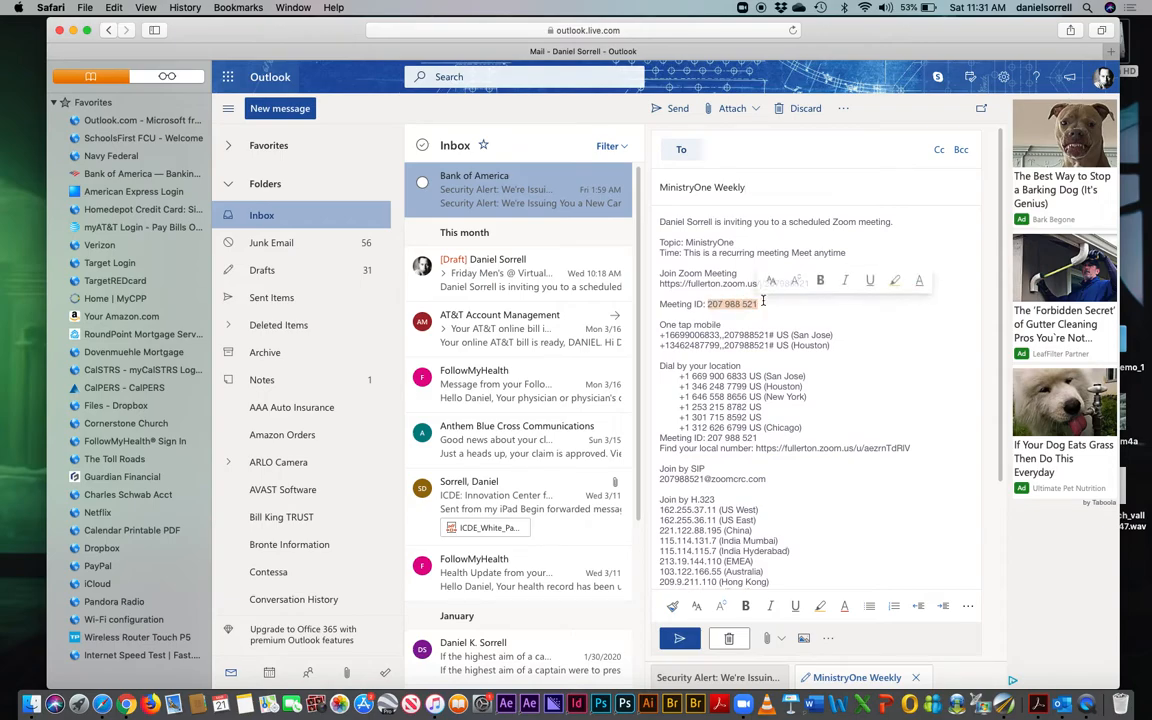
{"action": "key", "text": "super+b"}
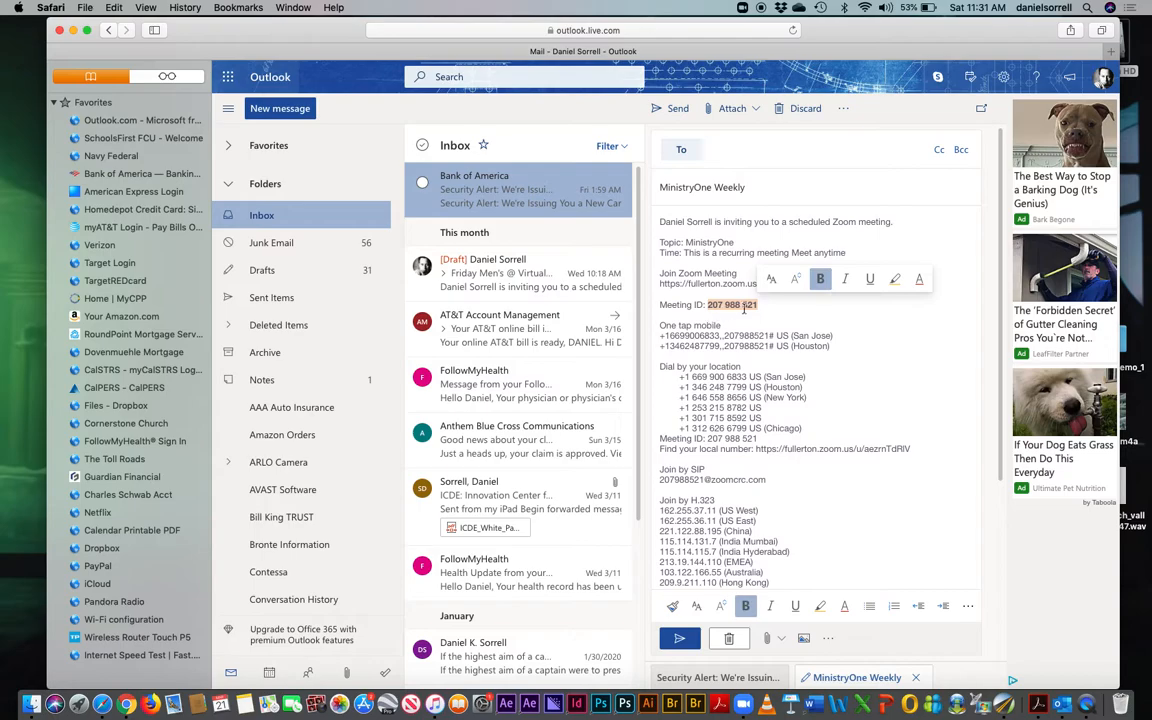
{"action": "left_click", "coordinate": [795, 279]}
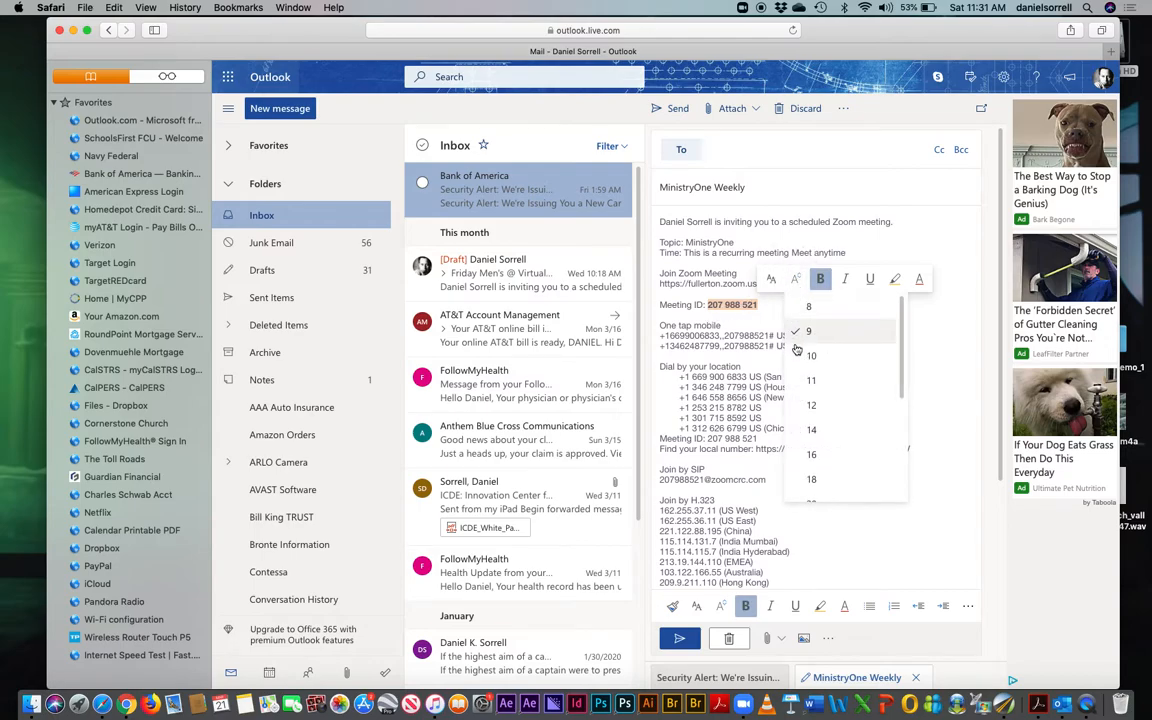
{"action": "left_click", "coordinate": [811, 454]}
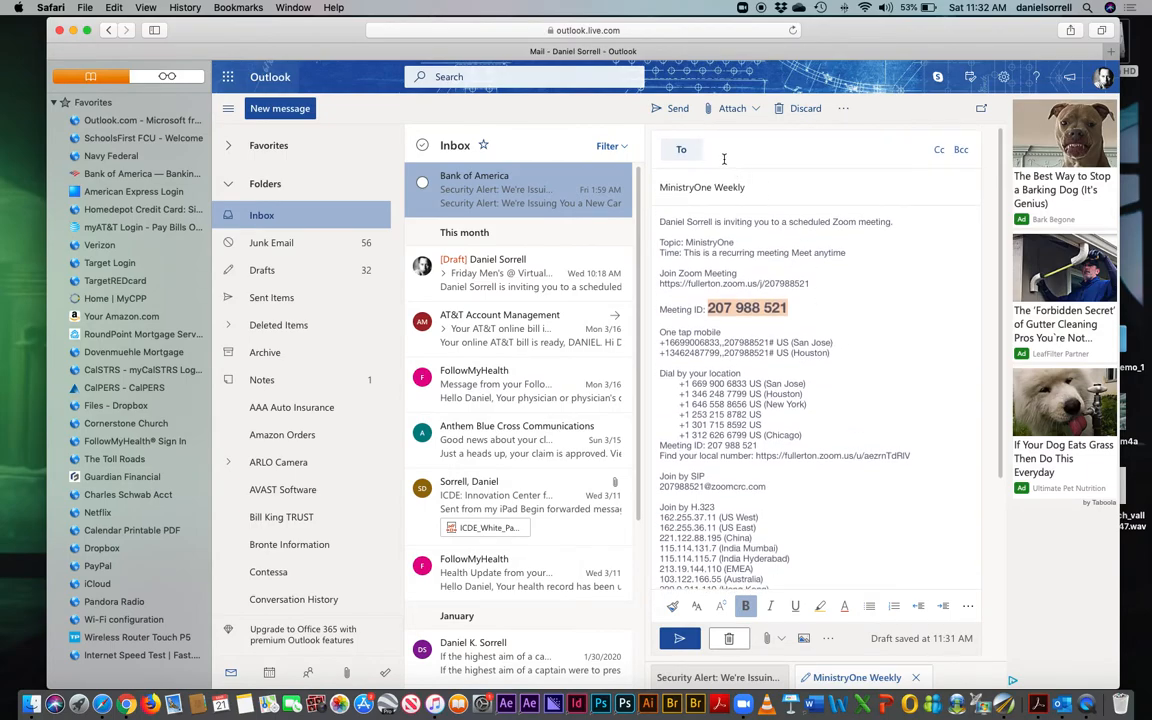
Show the suggested contacts for the email's recipient field.
{"action": "left_click", "coordinate": [721, 149]}
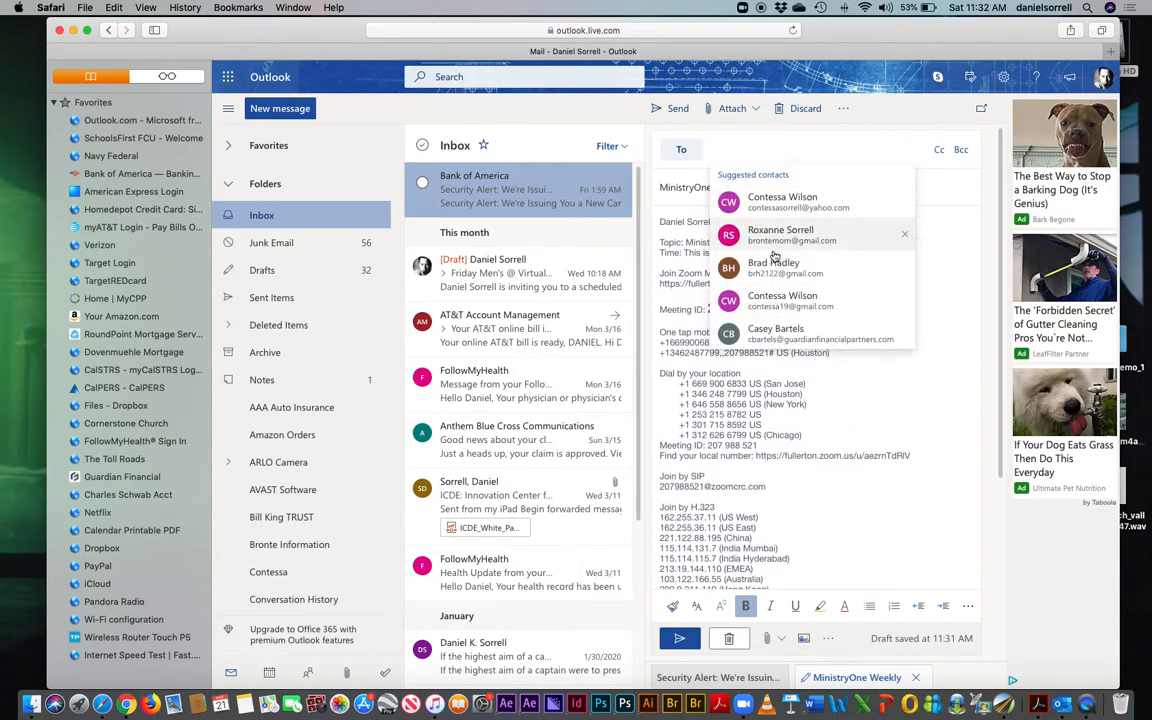
{"action": "left_click", "coordinate": [834, 256]}
{"action": "left_click", "coordinate": [722, 154]}
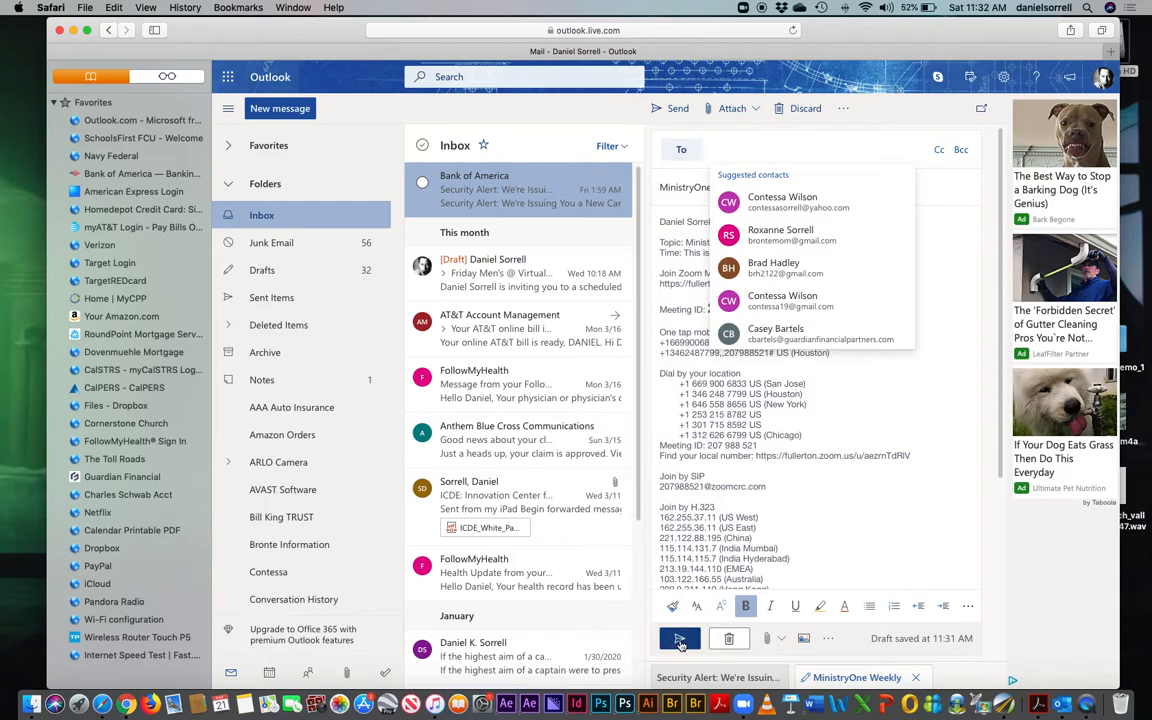
Dismiss the suggested contacts, select the bold meeting ID in the draft email and close the browser window.
{"action": "left_click", "coordinate": [742, 331]}
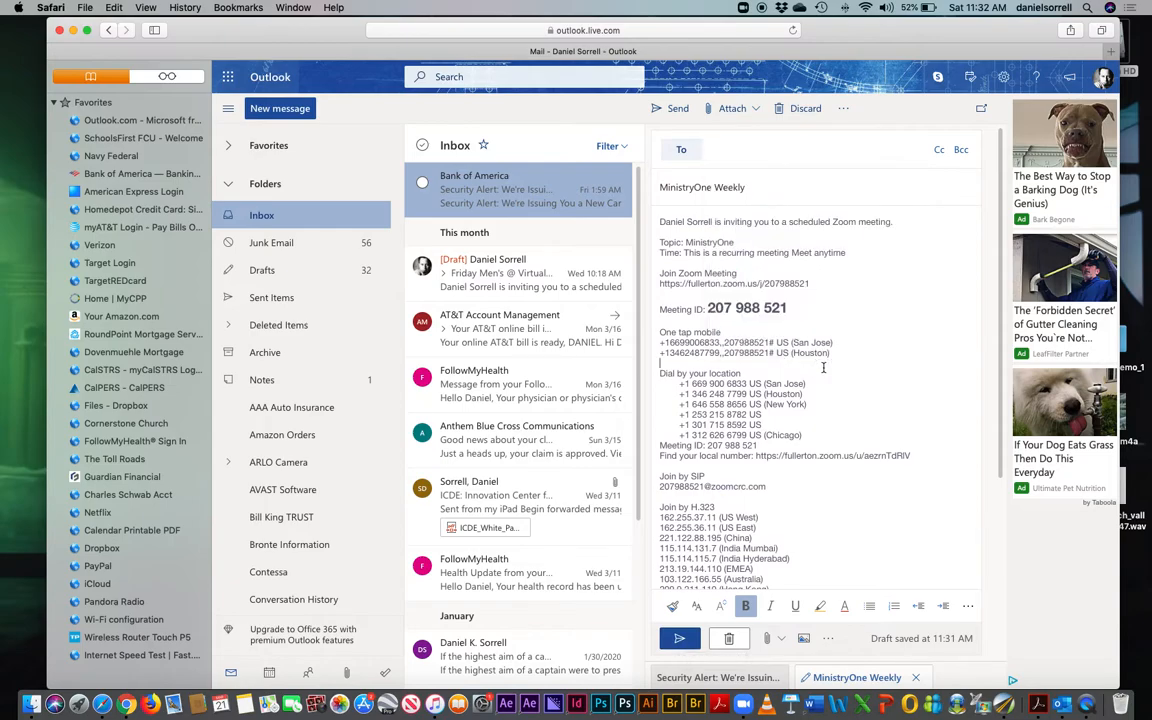
{"action": "left_click_drag", "start_coordinate": [708, 309], "coordinate": [787, 309]}
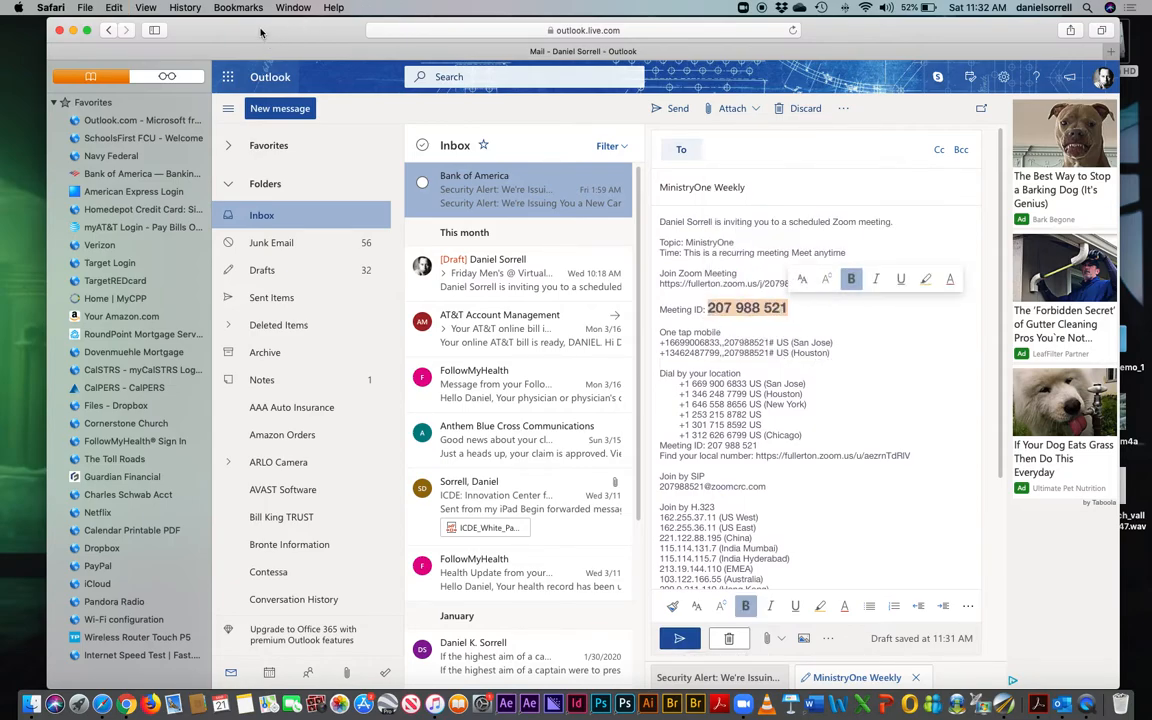
{"action": "left_click", "coordinate": [60, 31]}
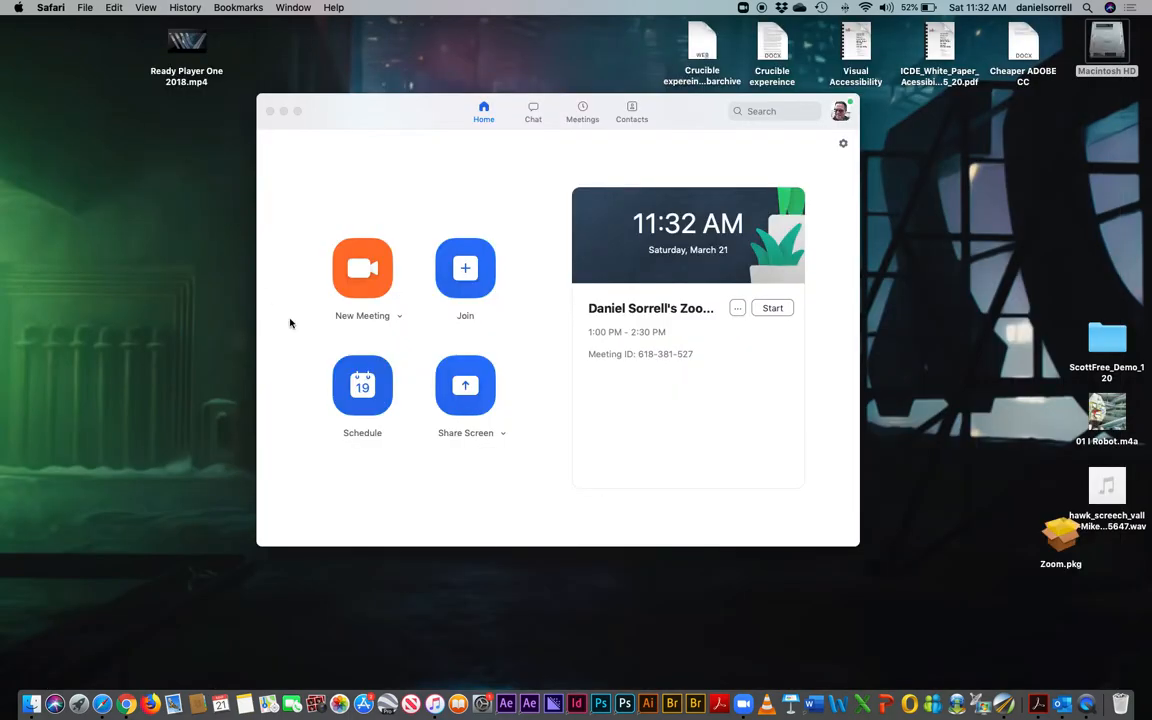
Join the scheduled meeting in Zoom by entering its meeting ID, and connect with computer audio.
{"action": "left_click", "coordinate": [464, 264]}
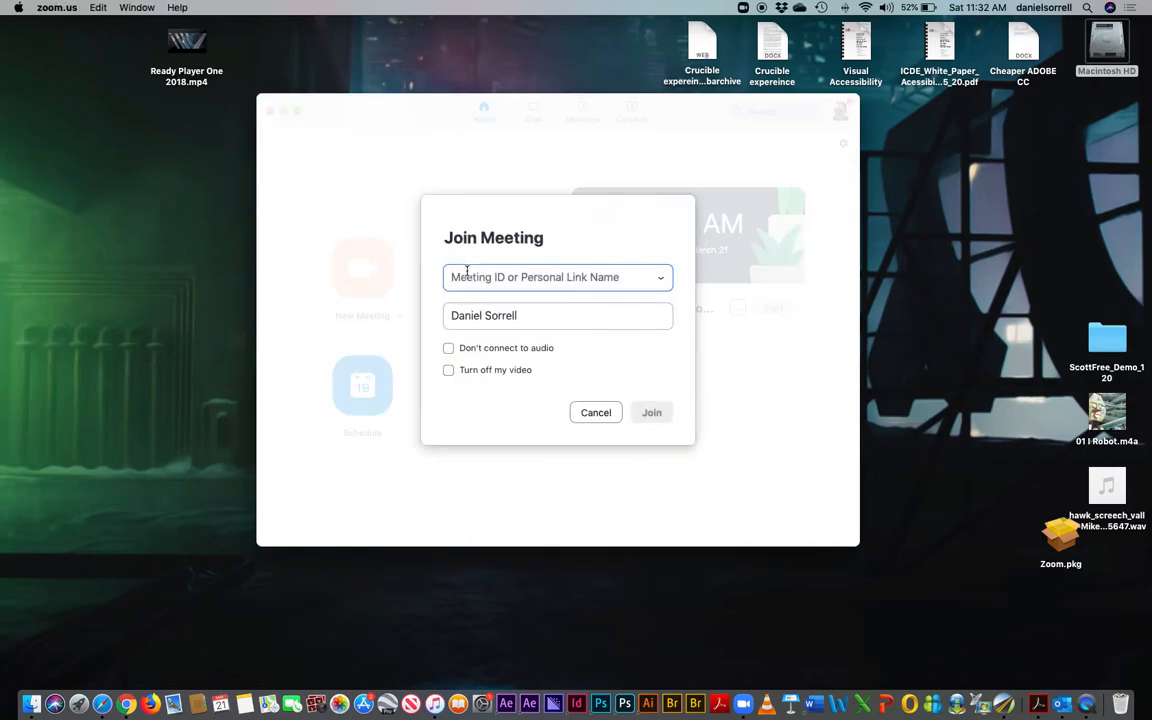
{"action": "type", "text": "207-988-521"}
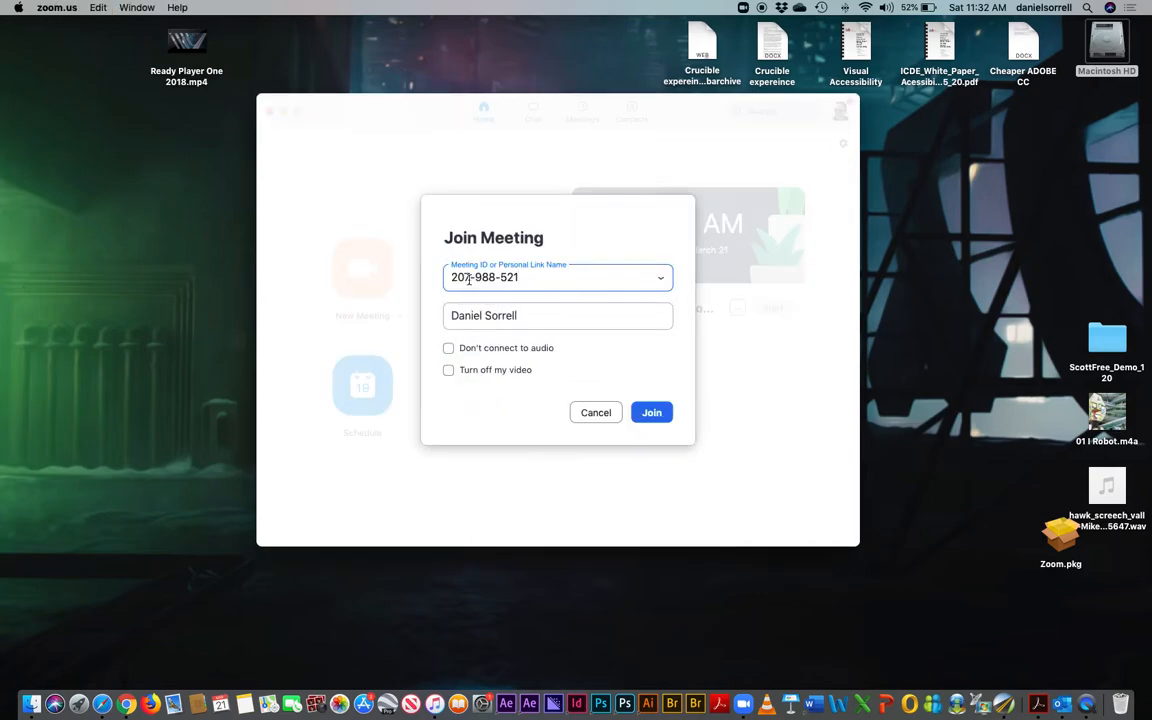
{"action": "left_click", "coordinate": [651, 412]}
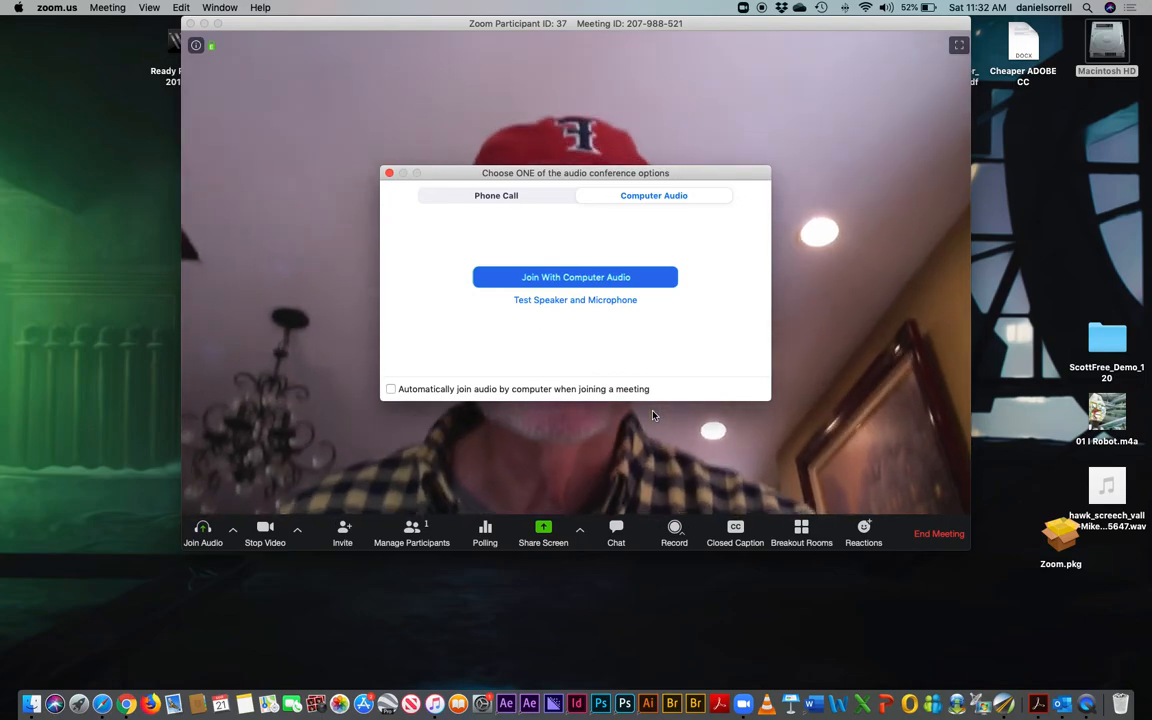
{"action": "left_click", "coordinate": [553, 279]}
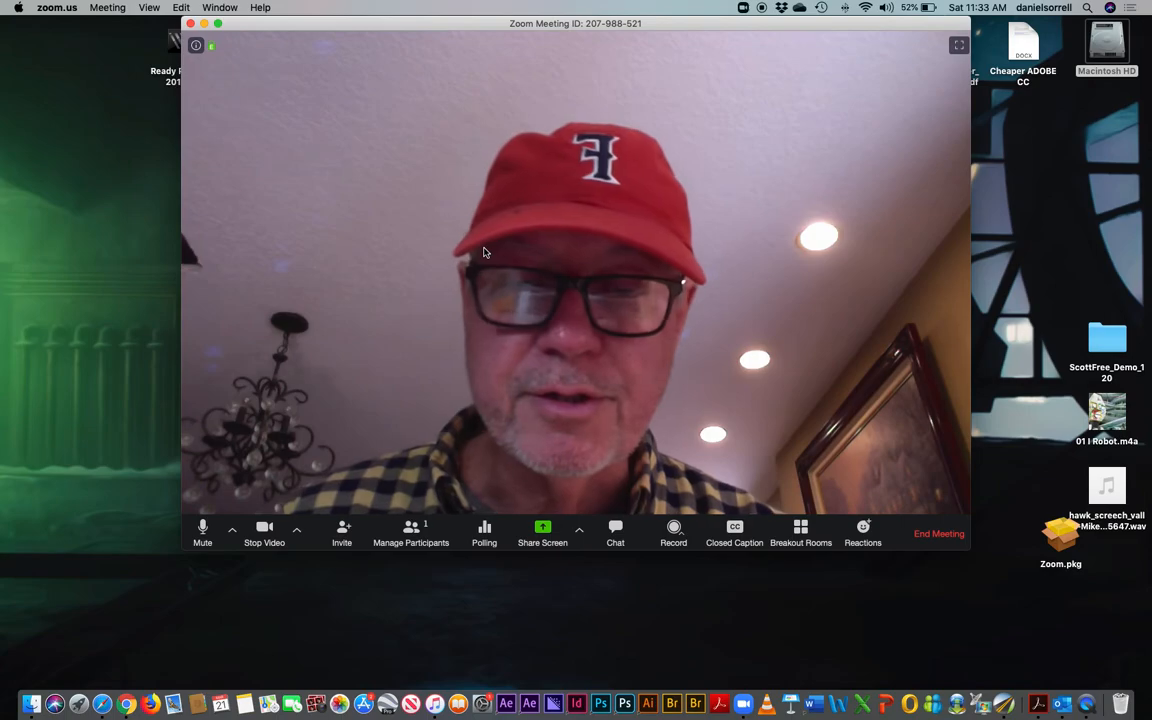
Mute and unmute the microphone, and stop and restart the camera video in the meeting.
{"action": "left_click", "coordinate": [202, 529]}
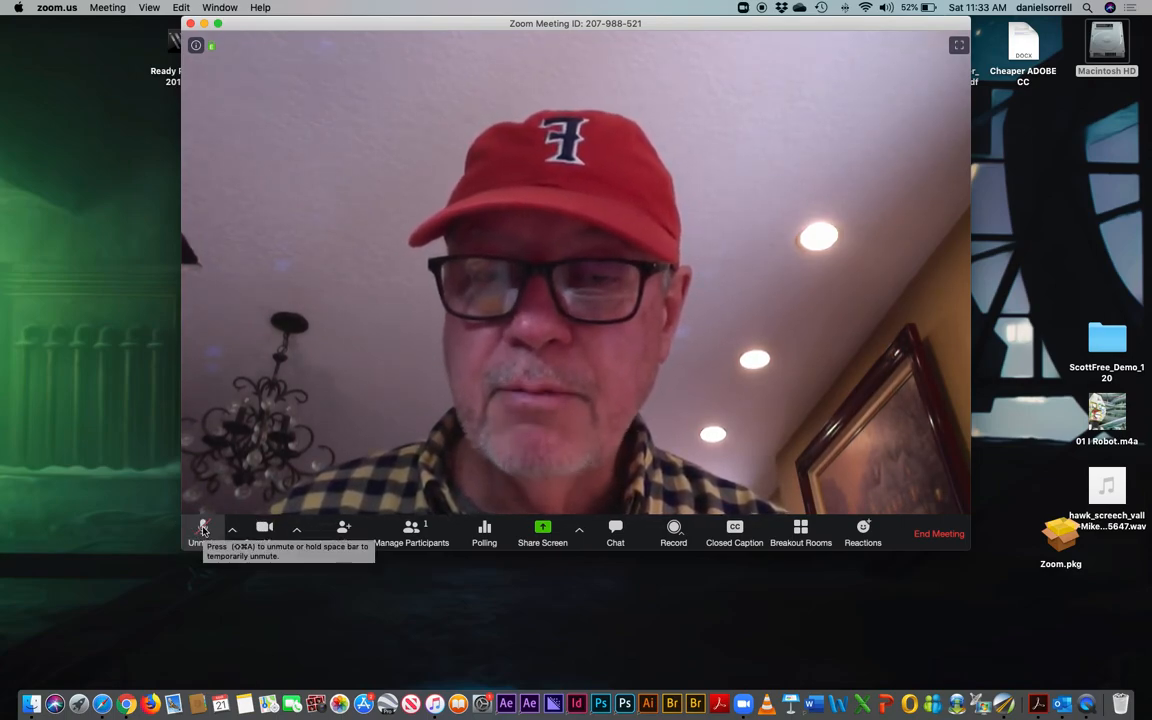
{"action": "left_click", "coordinate": [202, 529]}
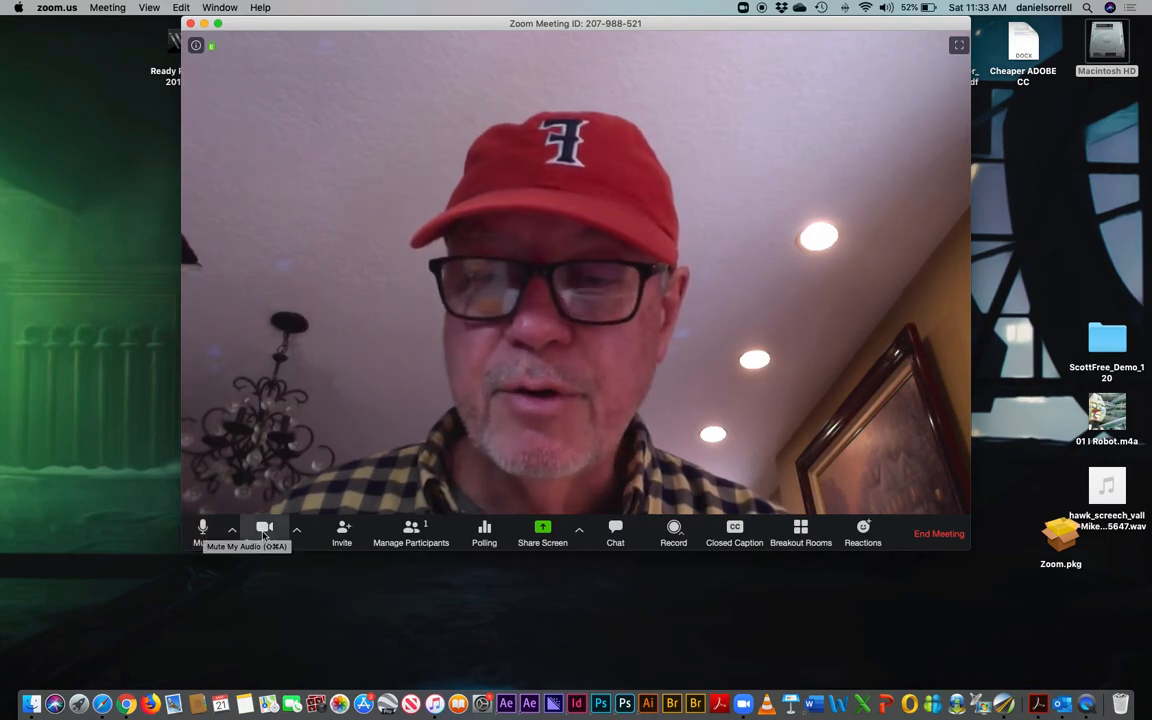
{"action": "left_click", "coordinate": [265, 532]}
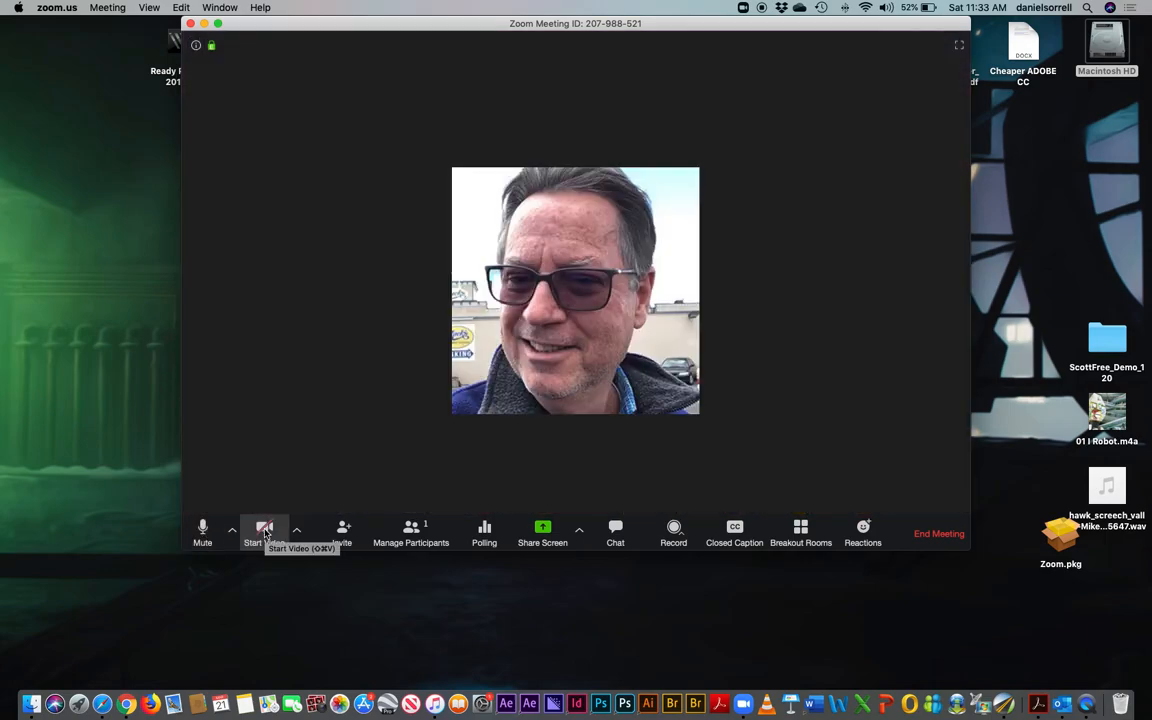
{"action": "left_click", "coordinate": [265, 532]}
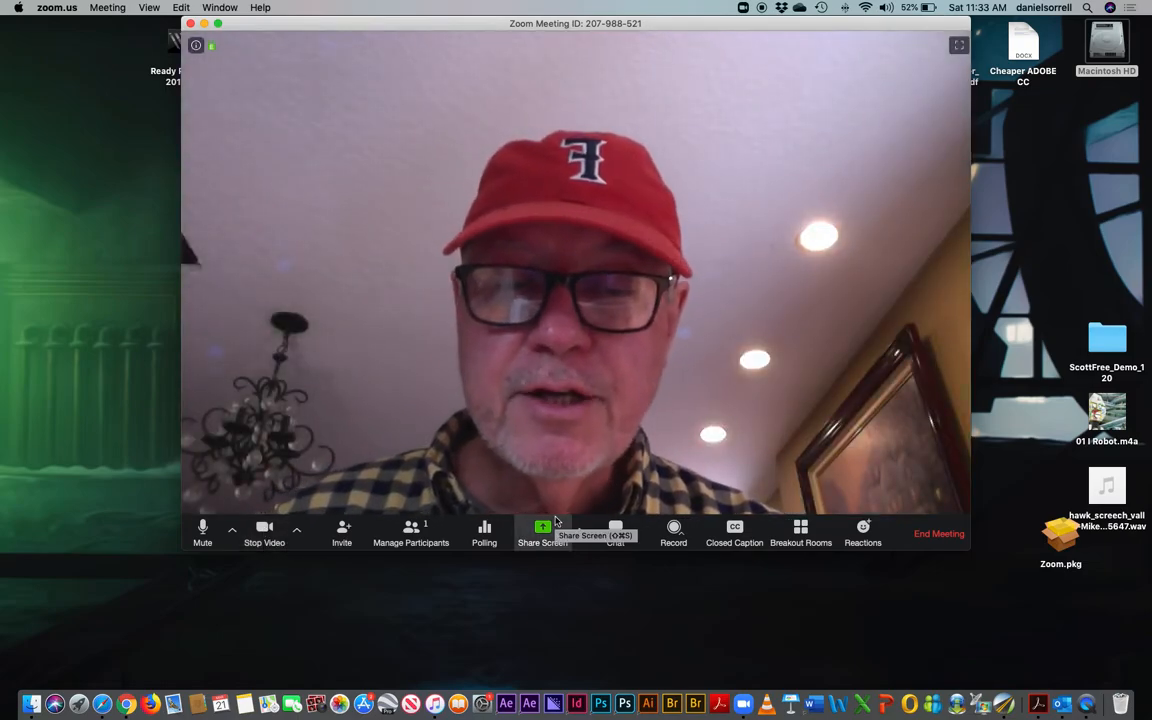
Open biblegateway.com in Safari and share Desktop 1 with the meeting, minimizing the Zoom home window.
{"action": "left_click", "coordinate": [540, 540]}
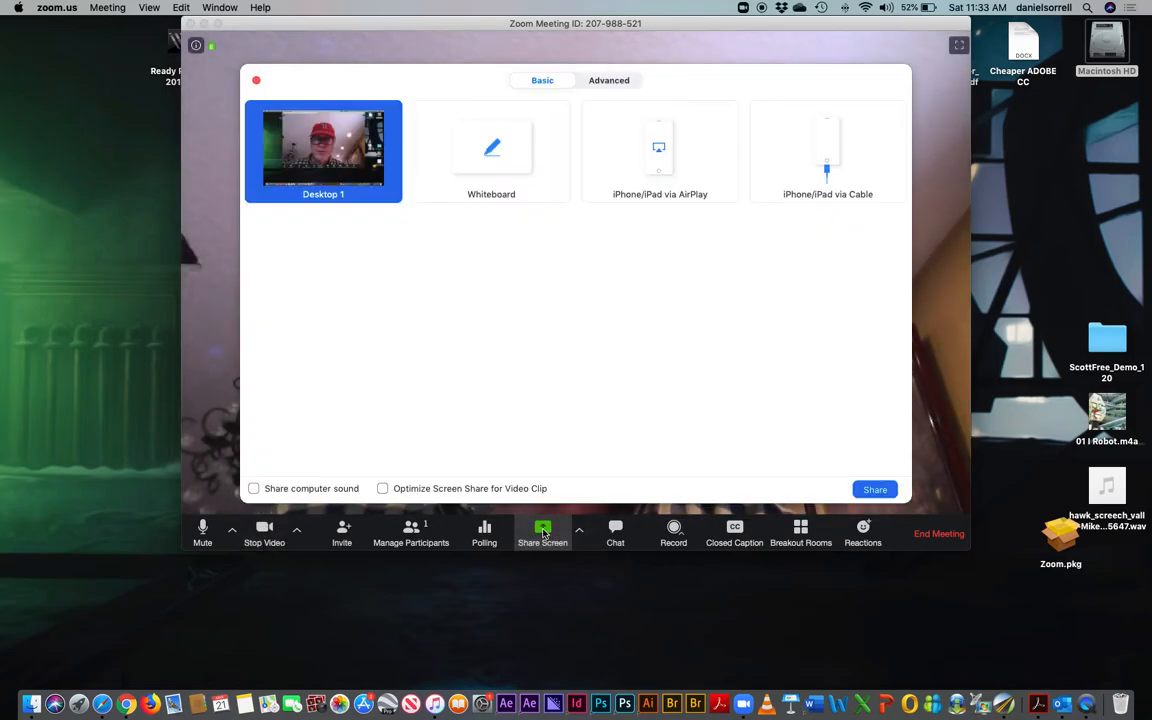
{"action": "left_click", "coordinate": [101, 704]}
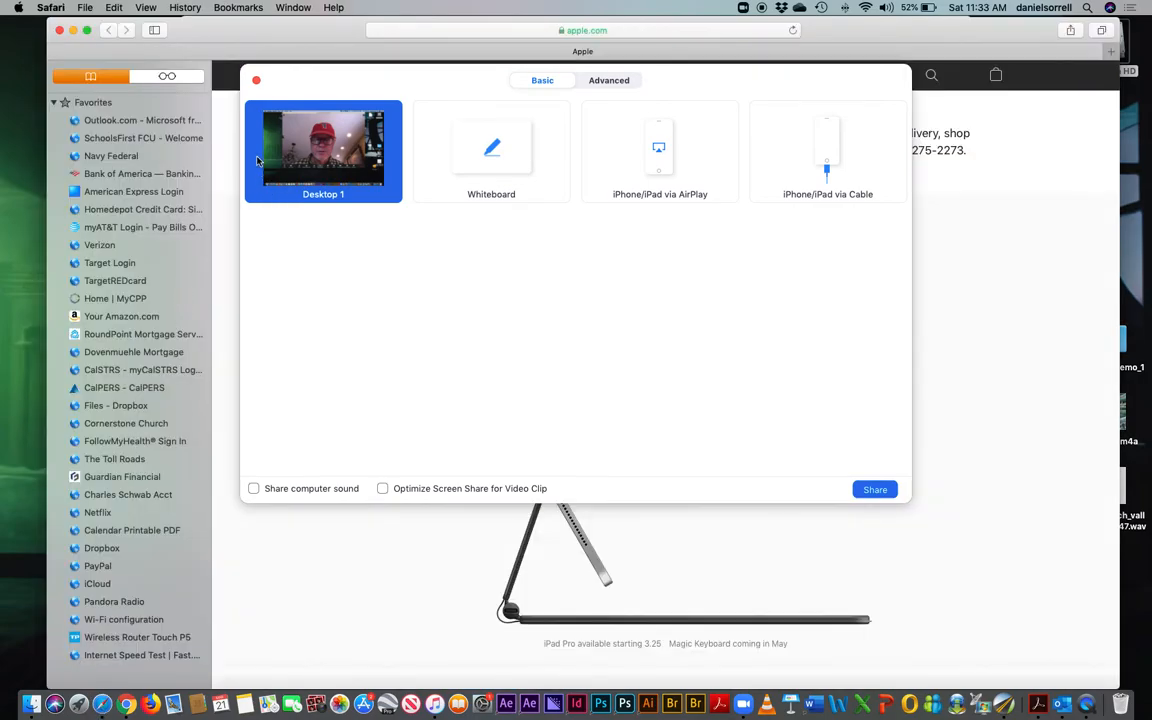
{"action": "left_click", "coordinate": [391, 34]}
{"action": "type", "text": "biblegateway"}
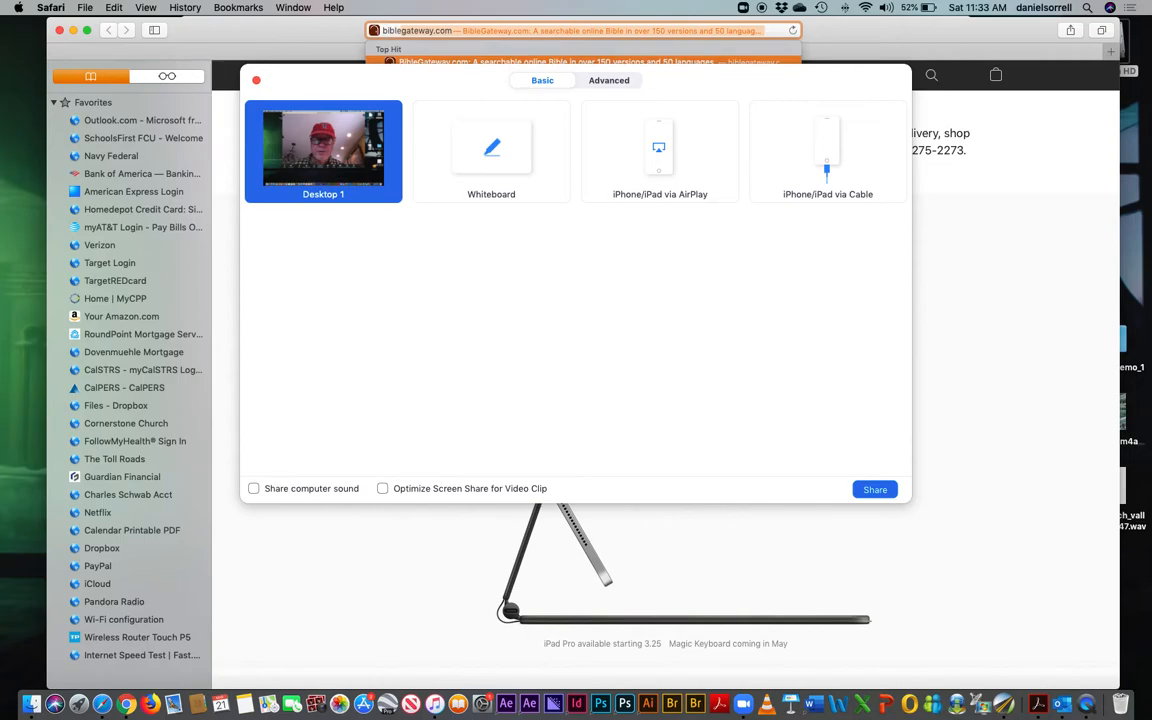
{"action": "key", "text": "Return"}
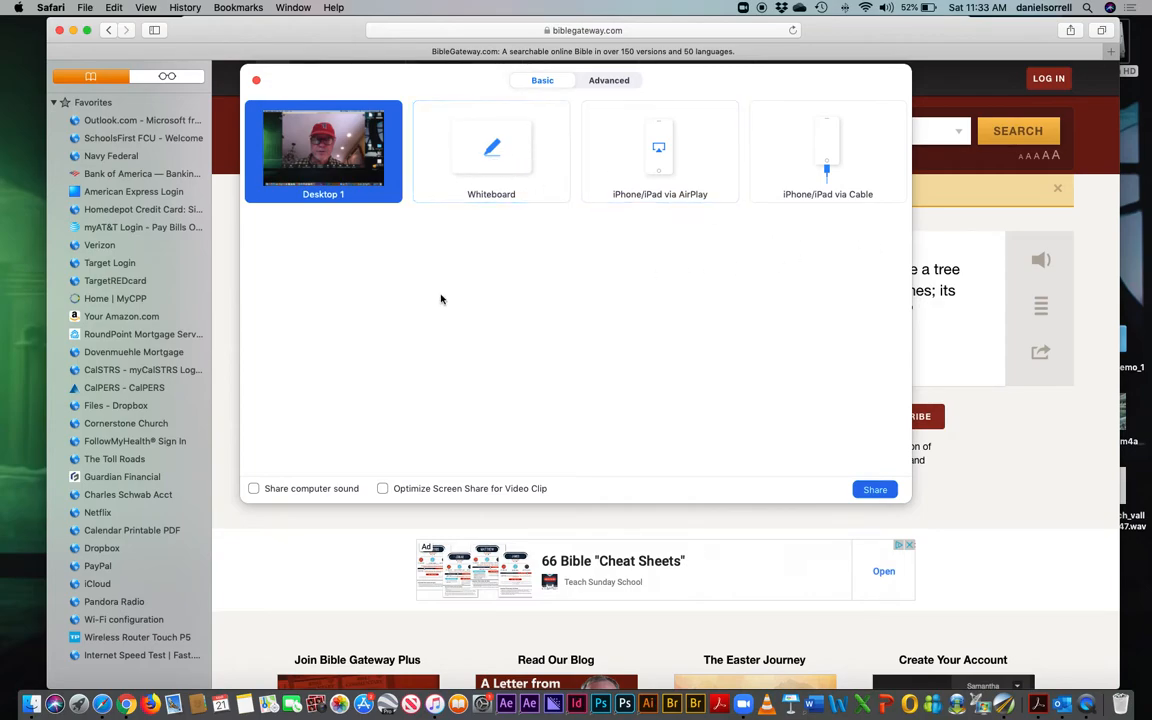
{"action": "double_click", "coordinate": [331, 165]}
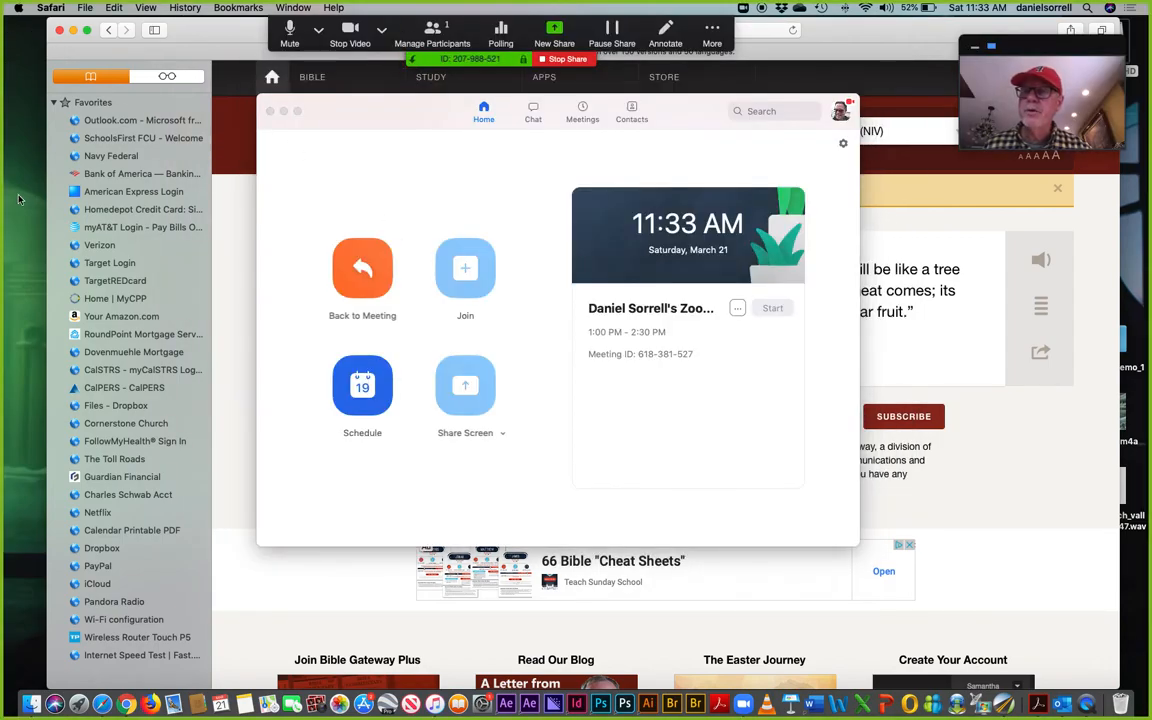
{"action": "left_click", "coordinate": [284, 113]}
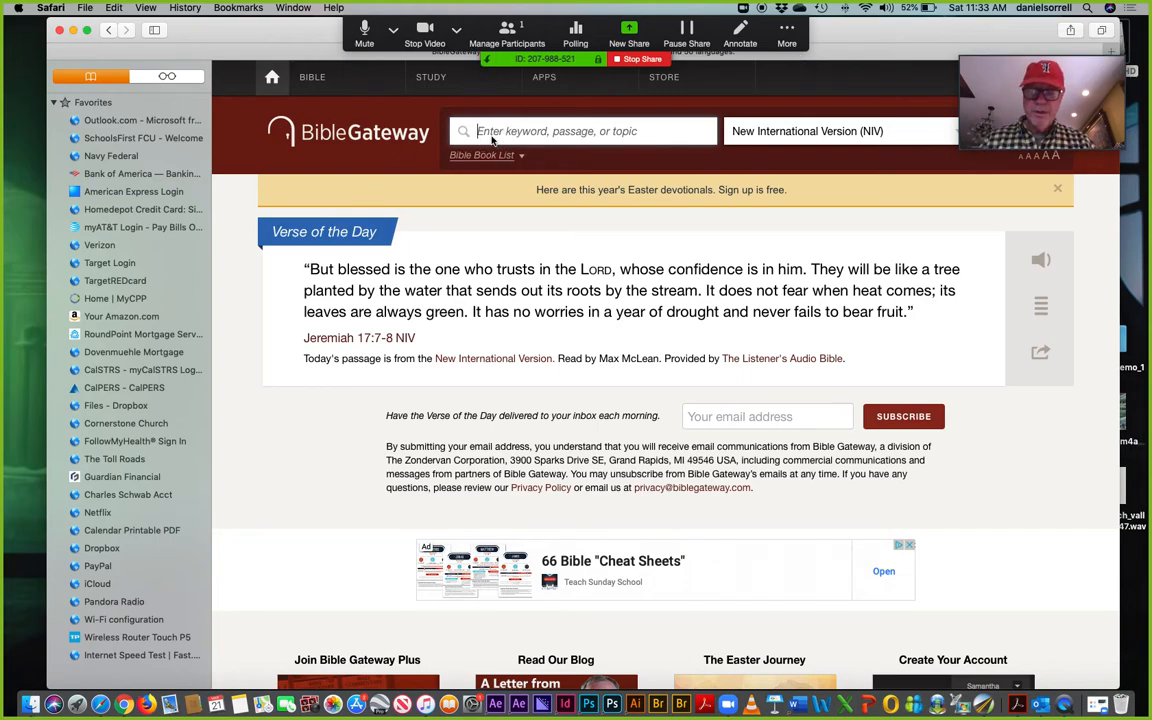
Look up Heb 11:1 on BibleGateway and stop the screen share.
{"action": "type", "text": "Heb 11"}
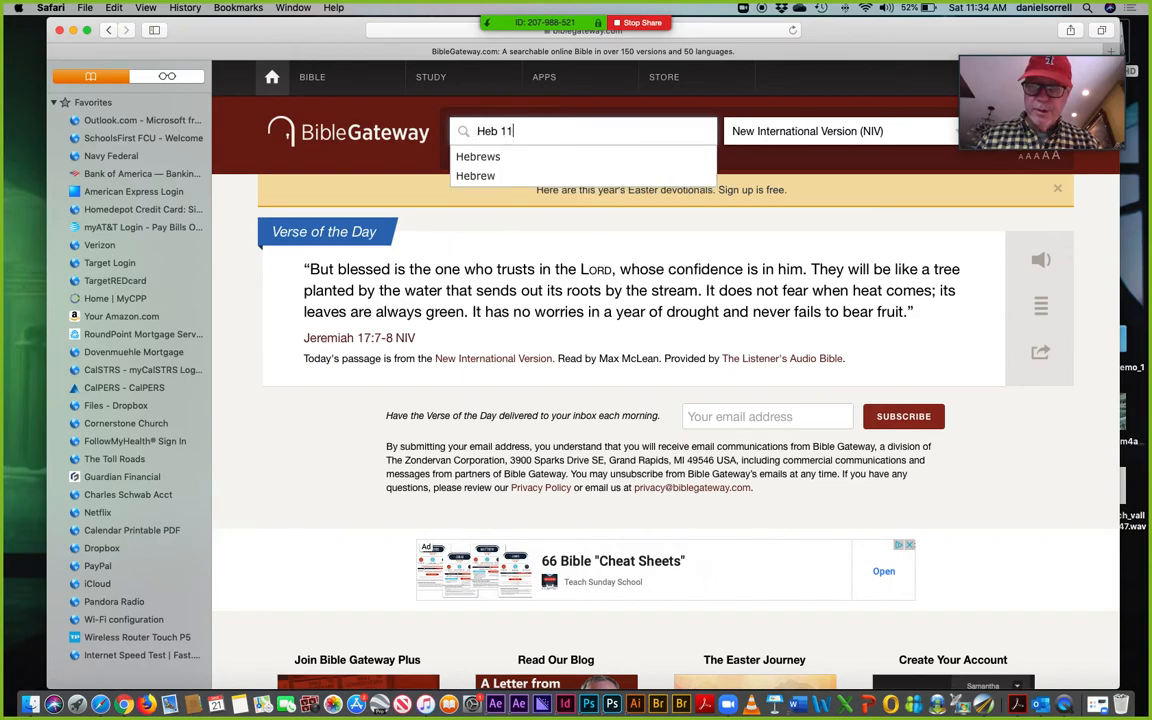
{"action": "key", "text": "Return"}
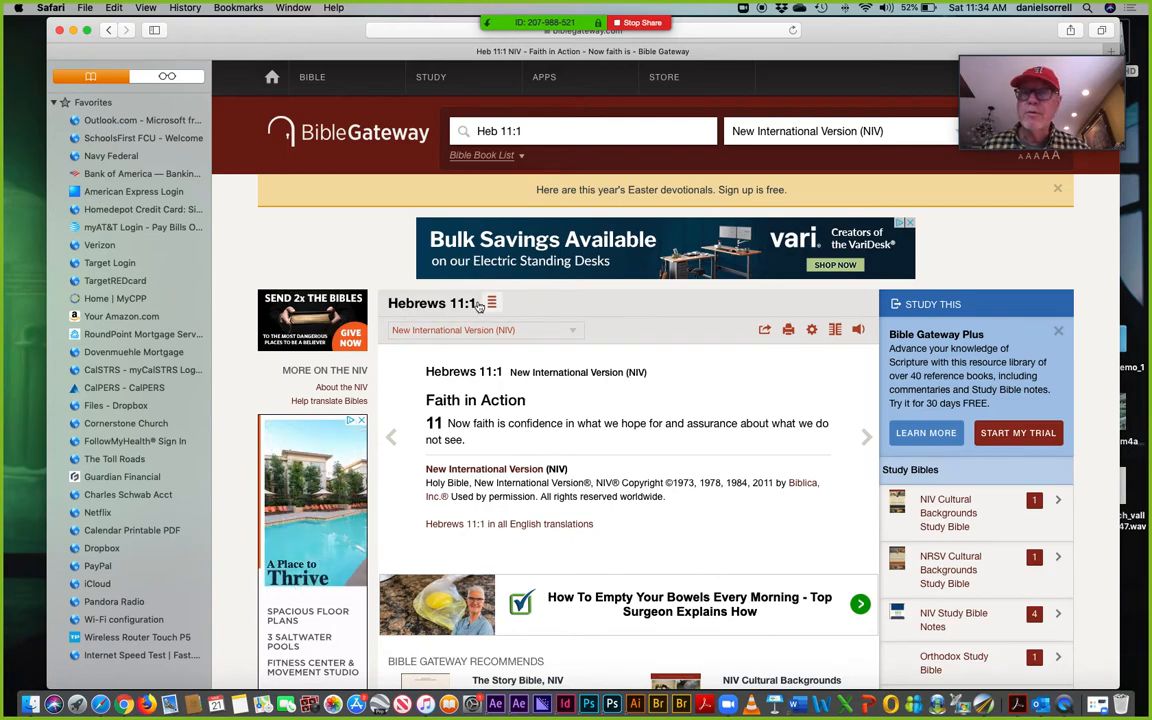
{"action": "scroll", "coordinate": [565, 95], "scroll_direction": "down", "scroll_amount": 1}
{"action": "left_click", "coordinate": [632, 22]}
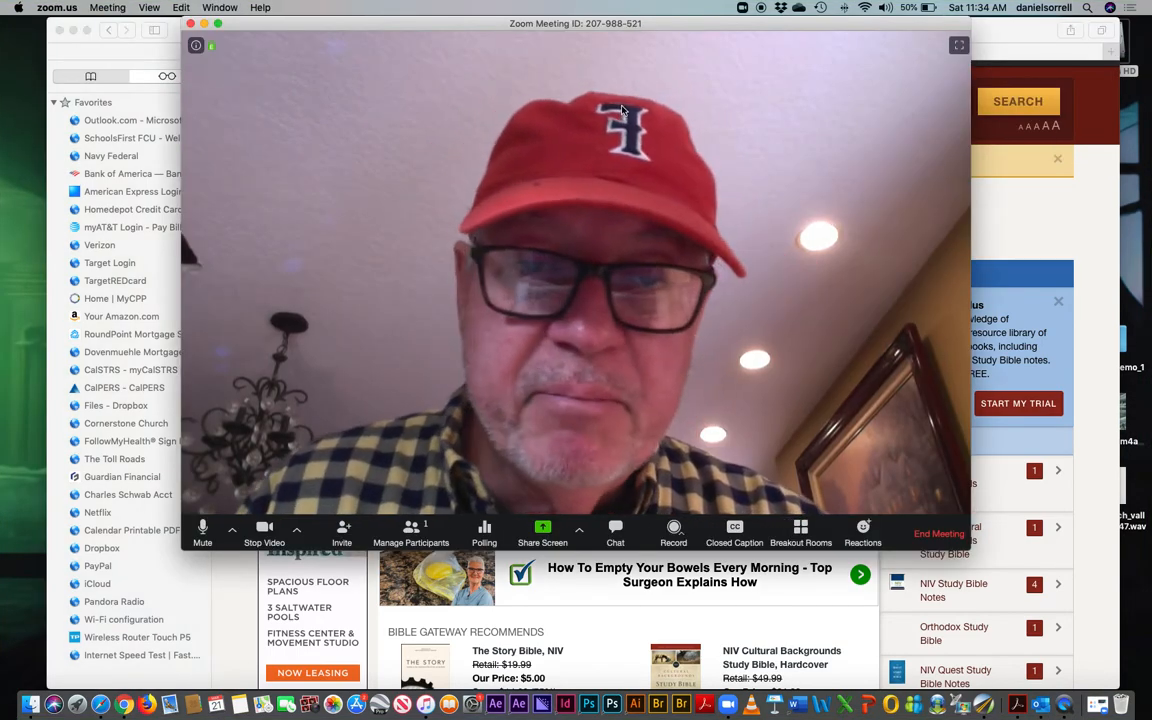
Examine the sources offered for screen sharing, including the whiteboard, and close the selection without sharing.
{"action": "left_click", "coordinate": [542, 530]}
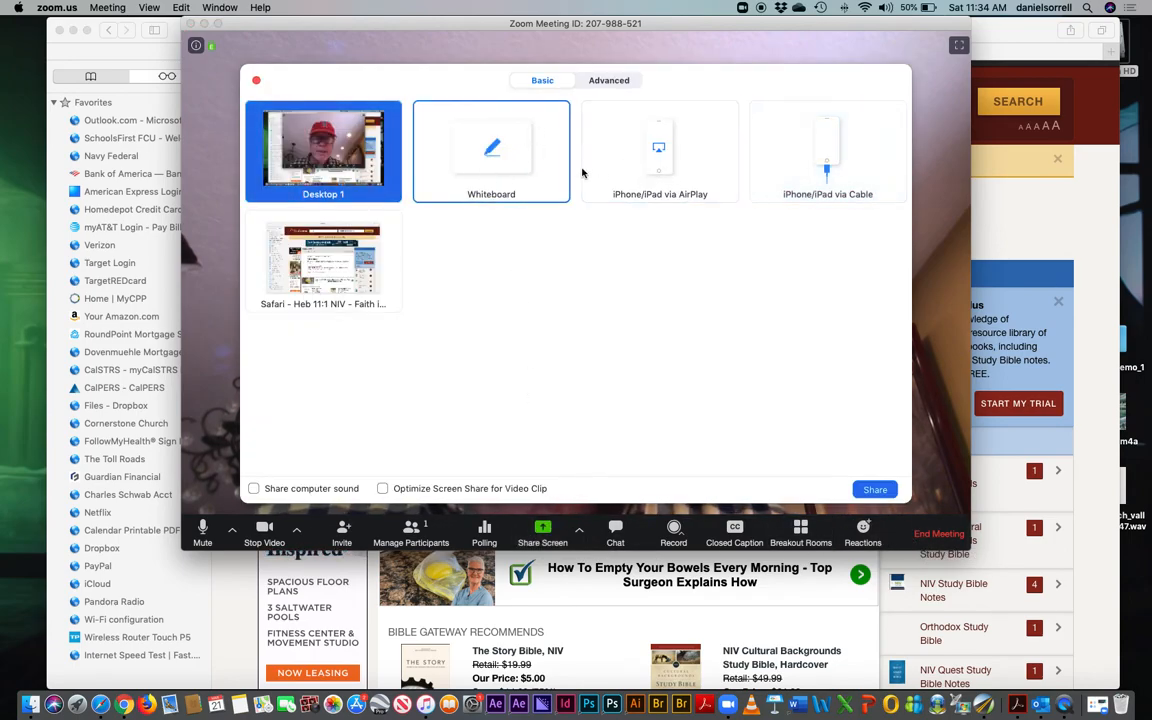
{"action": "left_click", "coordinate": [256, 81]}
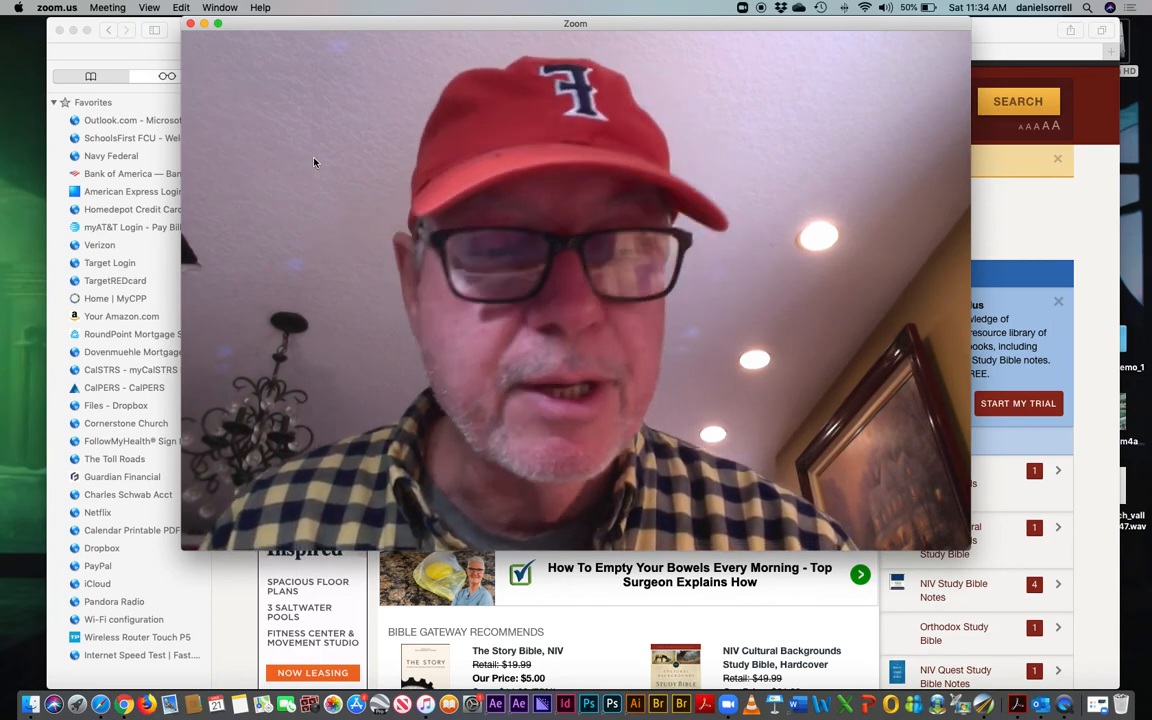
End the meeting for all participants.
{"action": "mouse_move", "coordinate": [685, 347]}
{"action": "left_click", "coordinate": [928, 536]}
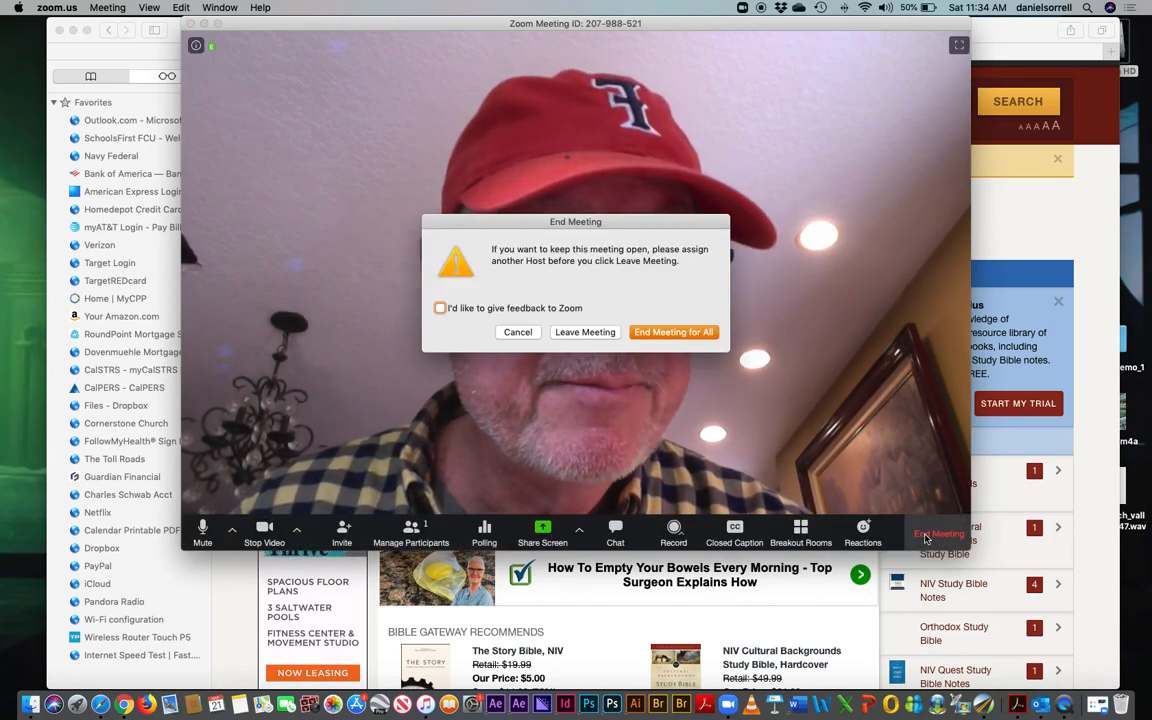
{"action": "left_click", "coordinate": [651, 336]}
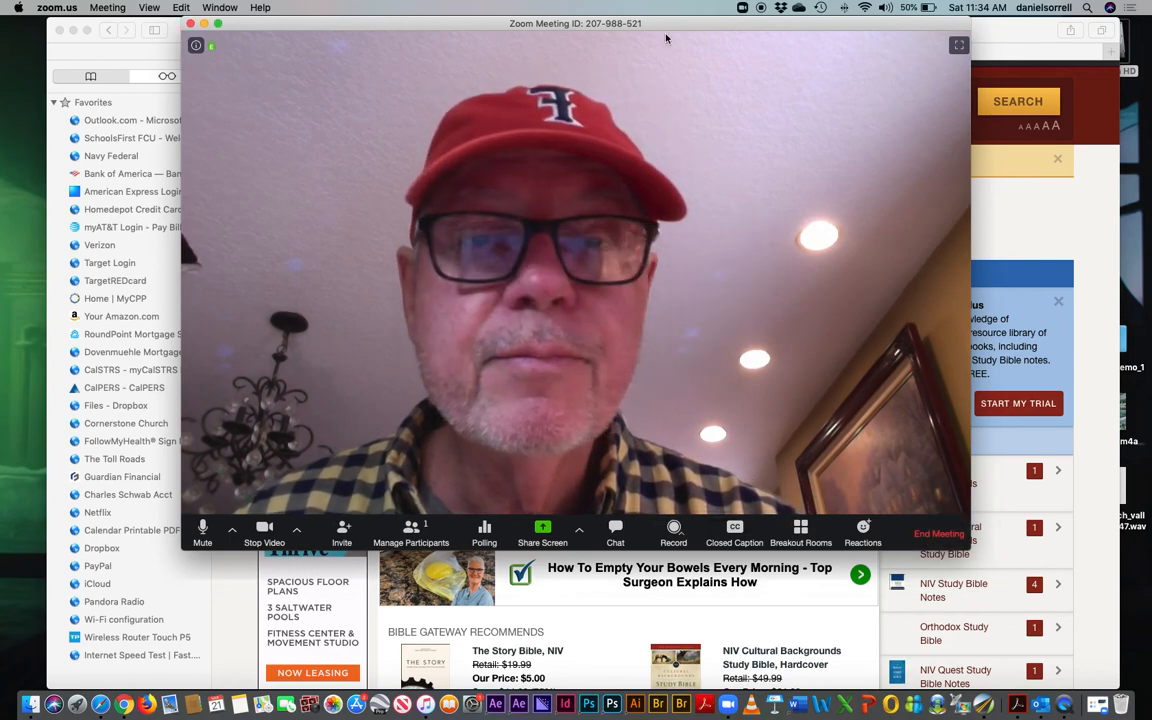